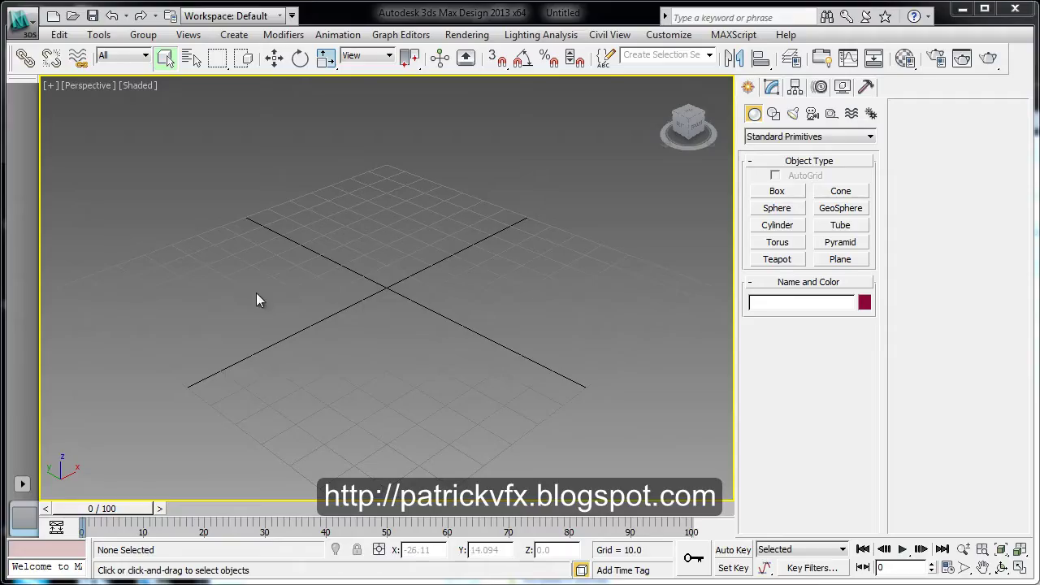
Create a sphere with a radius of about 34.35 at the grid's centre and show edged faces in the viewport.
click(794, 211)
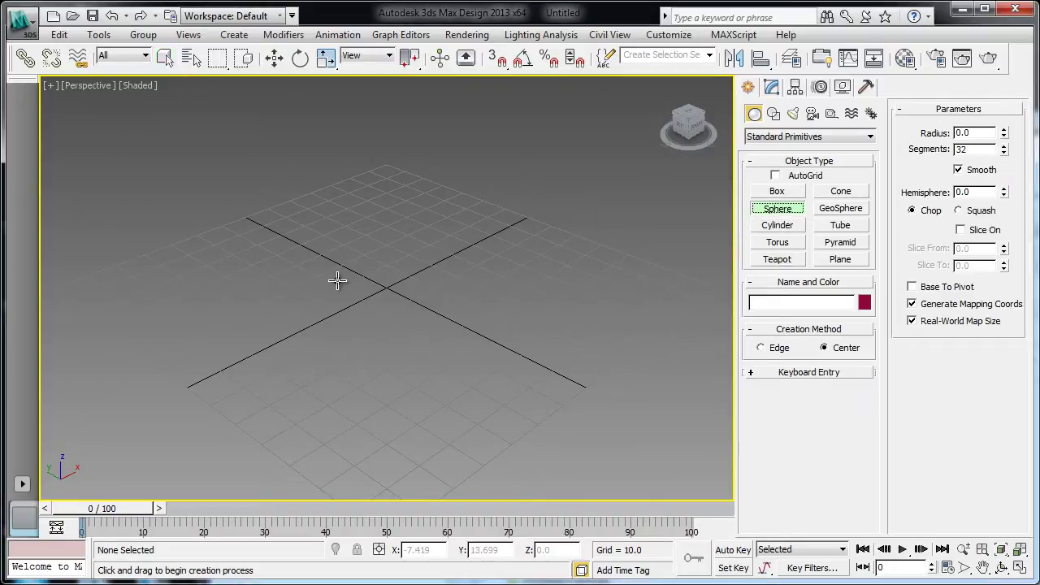
drag(385, 285, 520, 247)
key(F4)
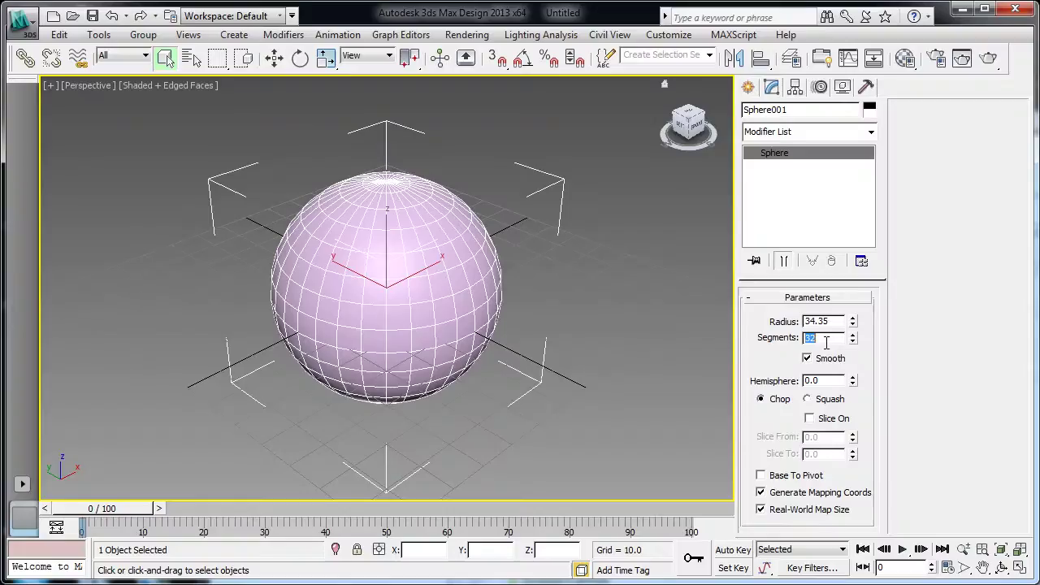
Set the sphere's segments to 16 and convert it to an Editable Poly.
text(16)
key(Return)
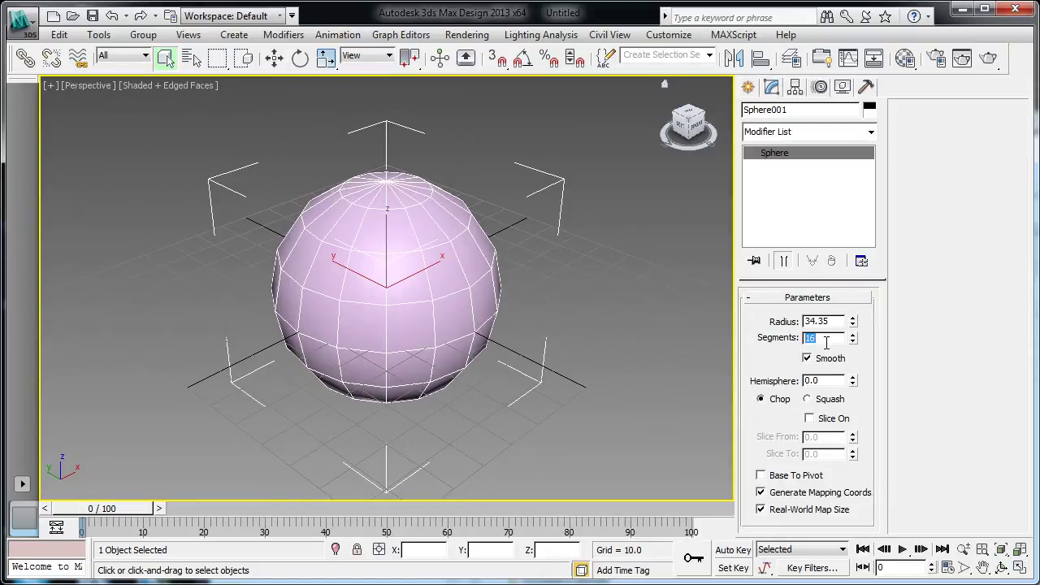
alt+middle_drag(436, 347, 434, 285)
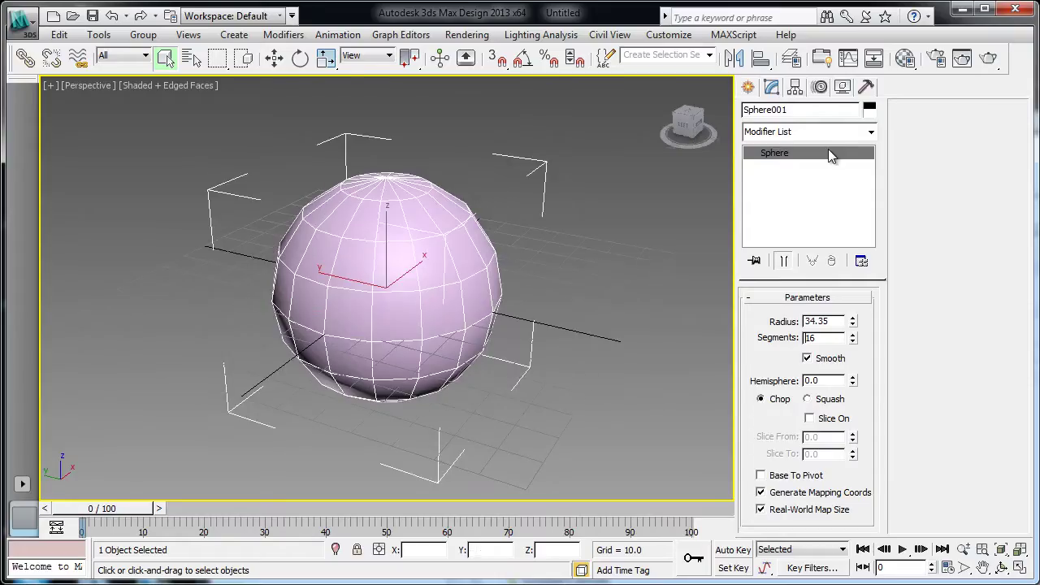
right_click(830, 152)
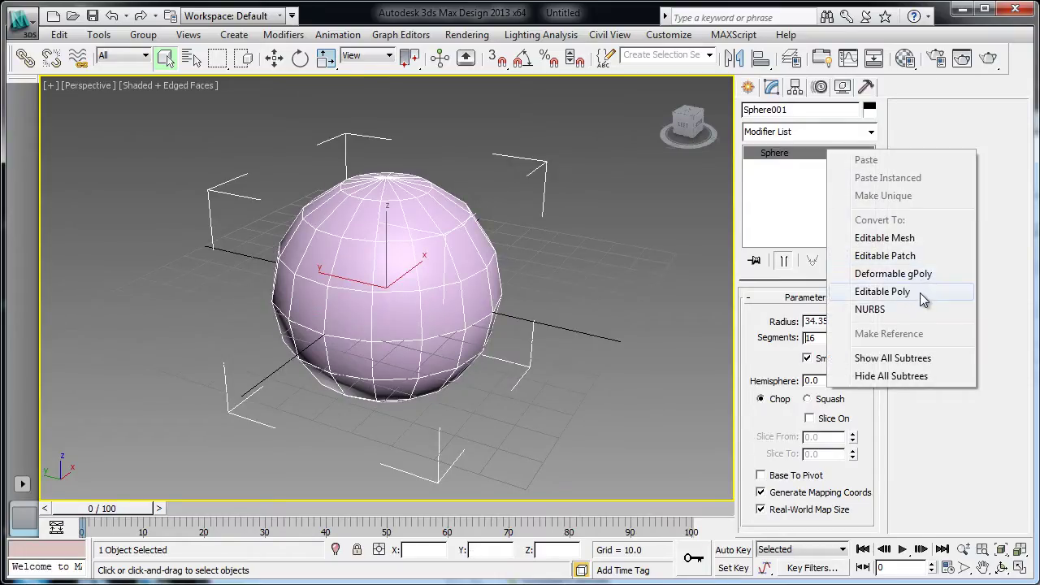
click(907, 292)
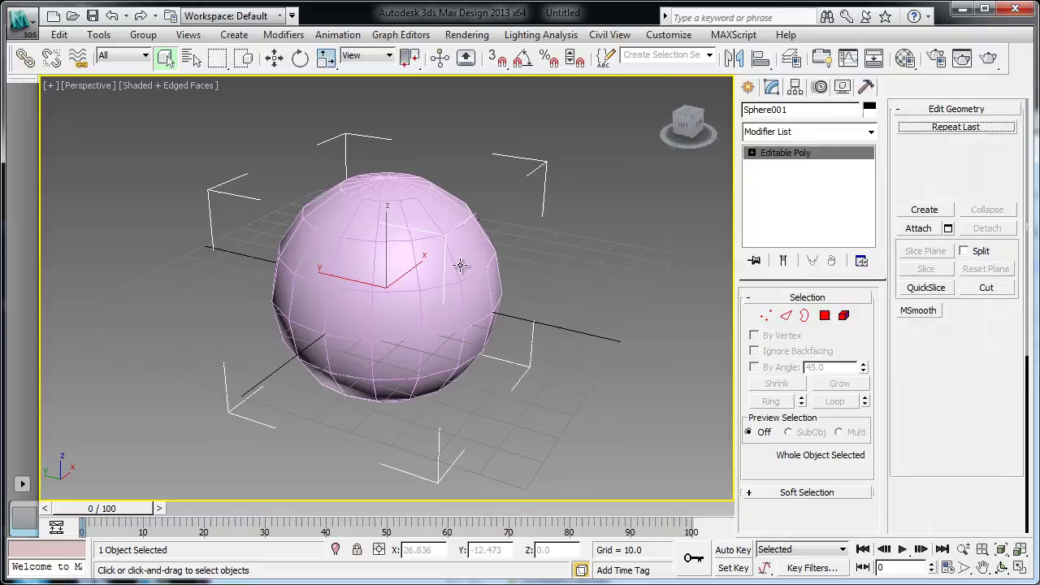
Select the two pole vertices at the sphere's very top and bottom at the Vertex level.
alt+middle_drag(430, 304, 470, 273)
key(1)
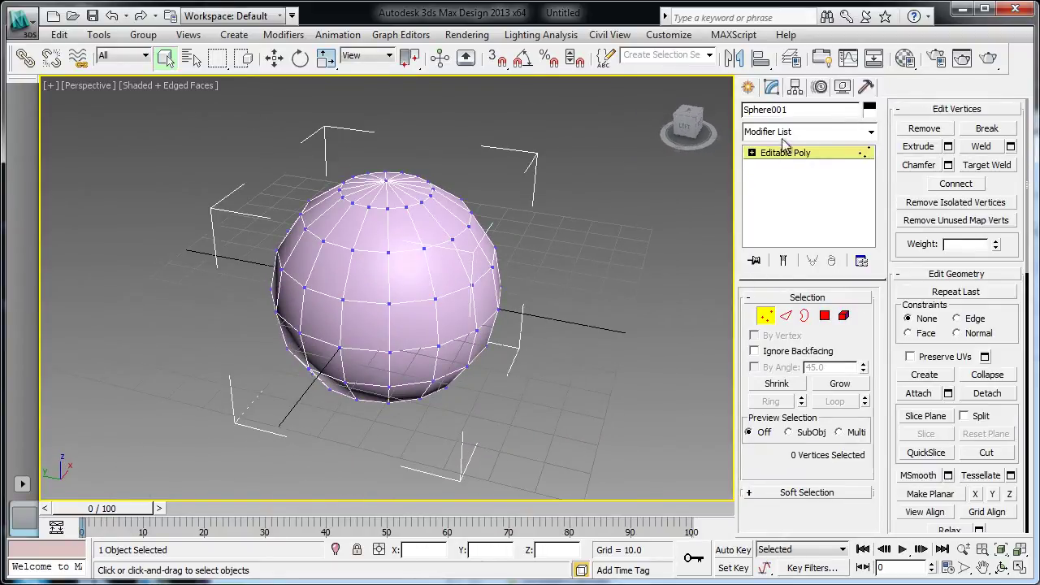
click(383, 182)
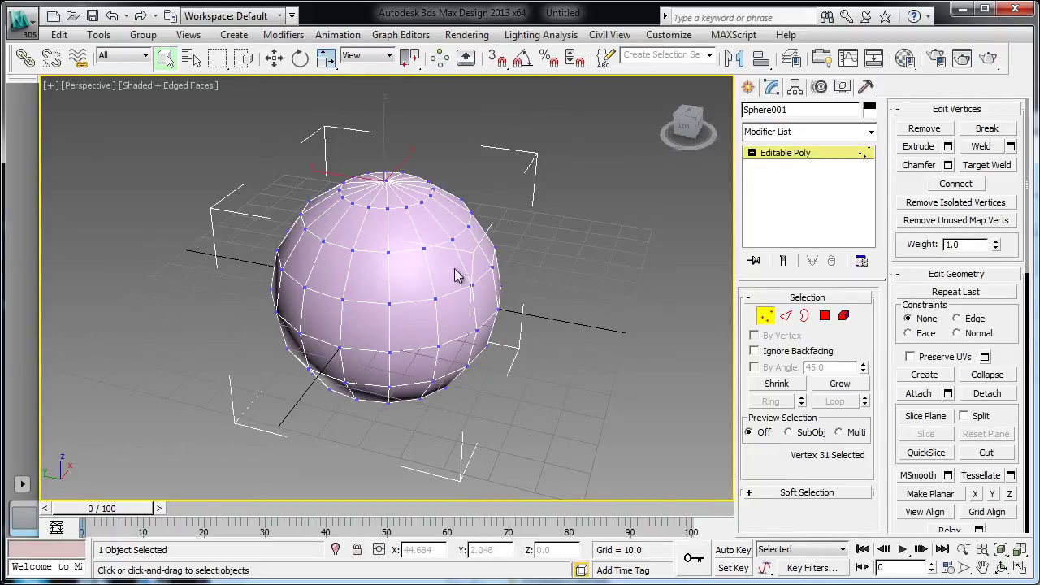
alt+middle_drag(458, 274, 478, 173)
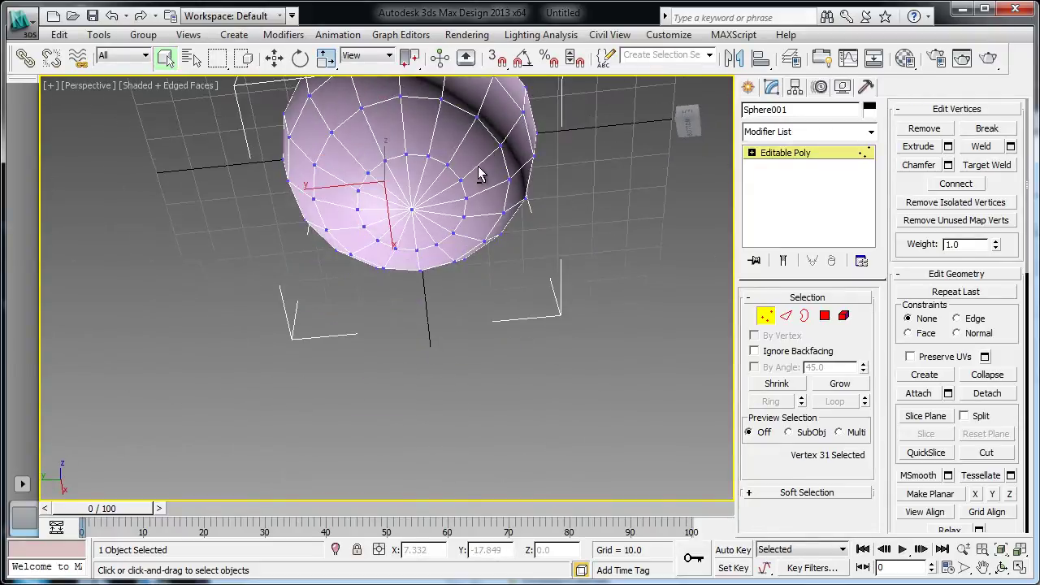
click(414, 212)
alt+middle_drag(425, 232, 497, 348)
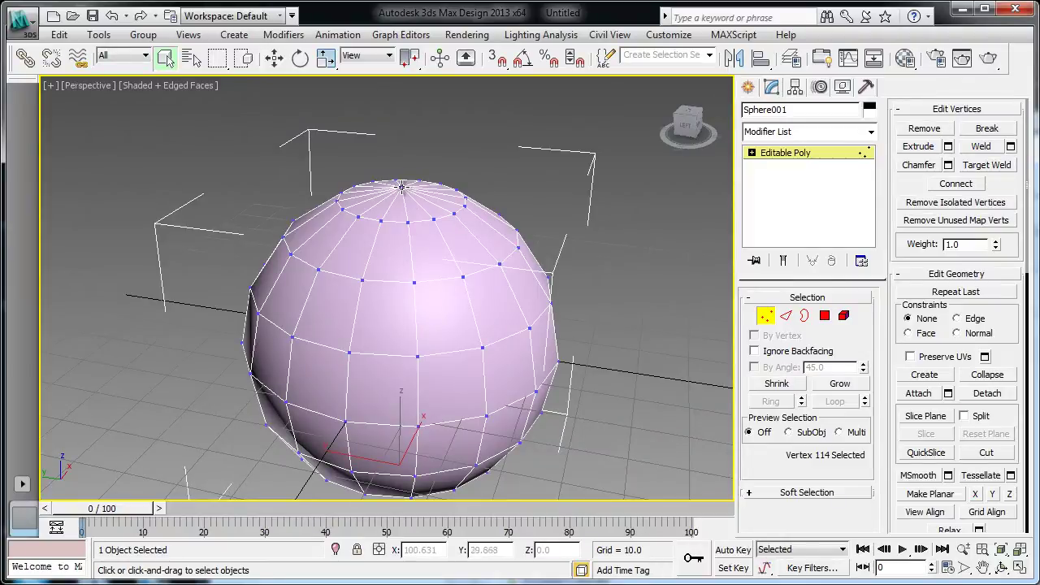
ctrl+click(401, 187)
alt+middle_drag(431, 233, 442, 284)
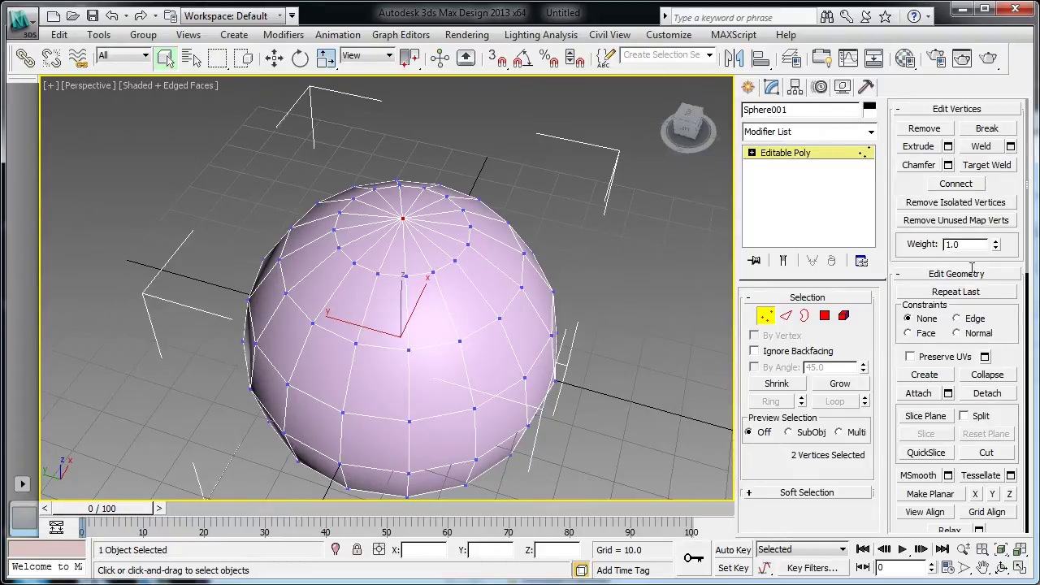
Enable soft selection for the pole vertices with a falloff of 27.6 and a bubble of 0.76.
click(835, 493)
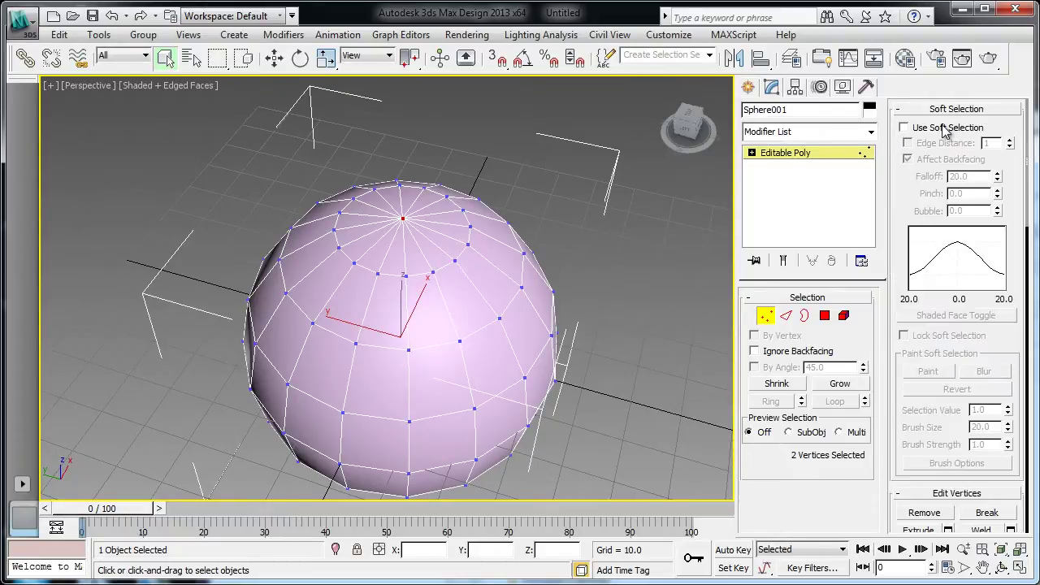
click(904, 128)
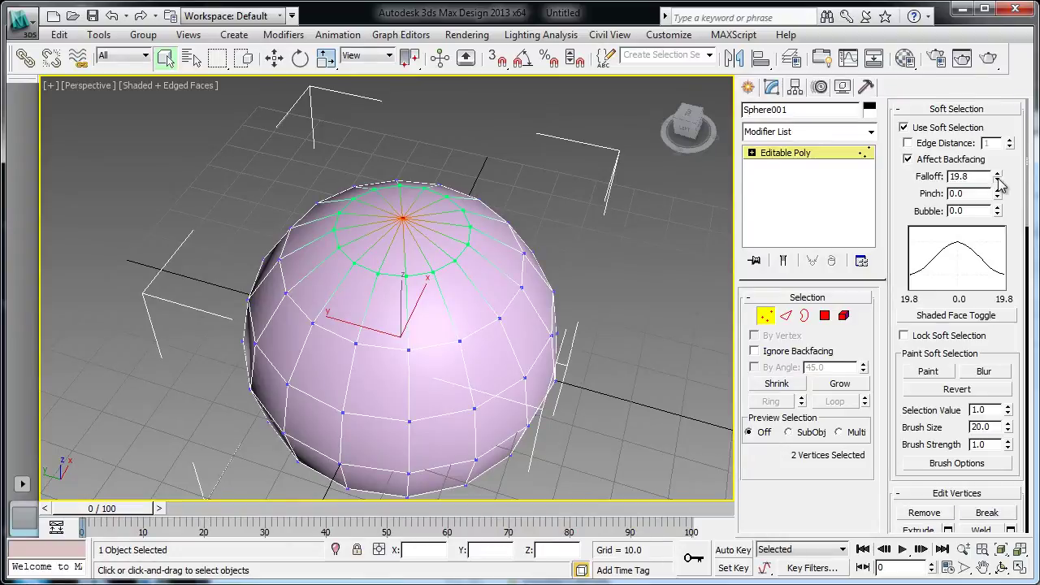
drag(999, 185, 992, 143)
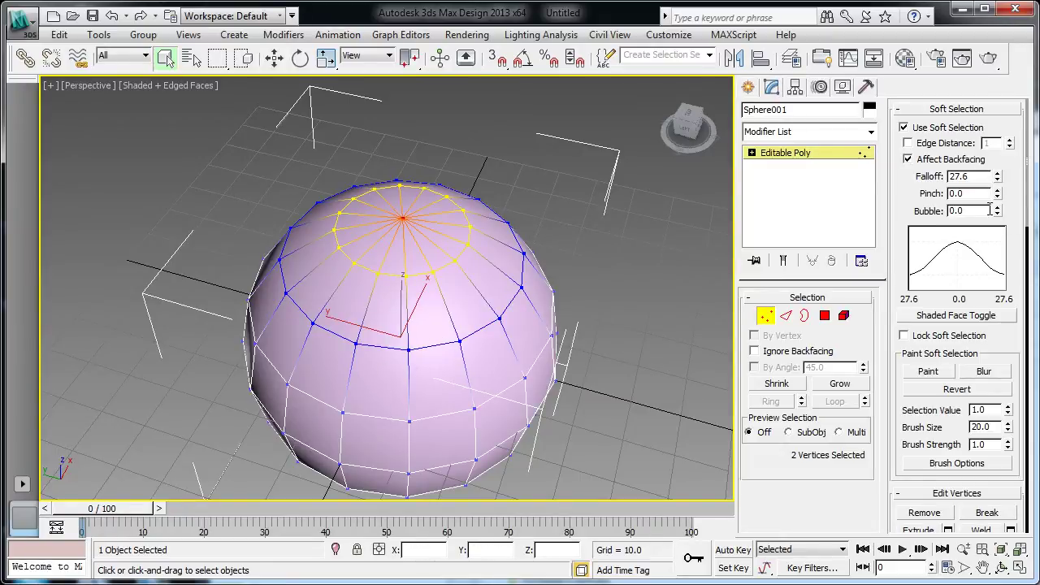
drag(998, 212, 1021, 162)
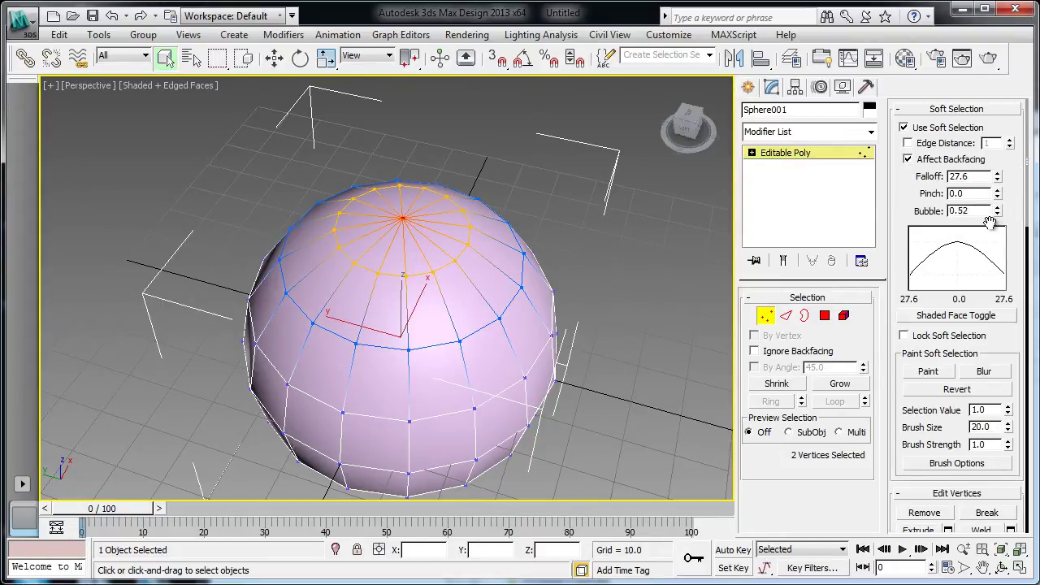
drag(998, 213, 1005, 194)
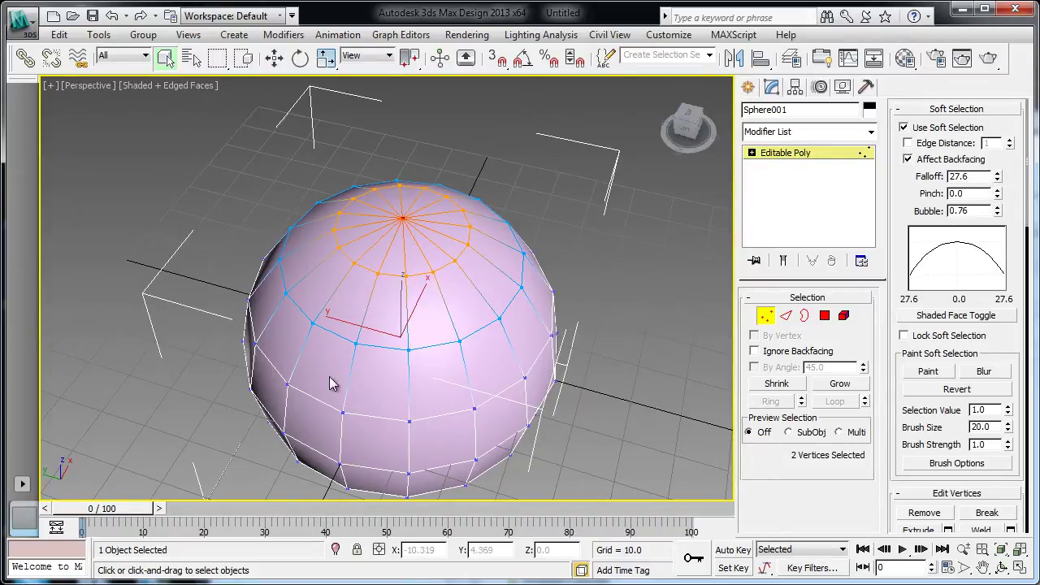
Scale the soft-selected pole vertices toward each other along Z about the selection centre, forming deep hollows at both poles.
alt+middle_drag(238, 275, 411, 274)
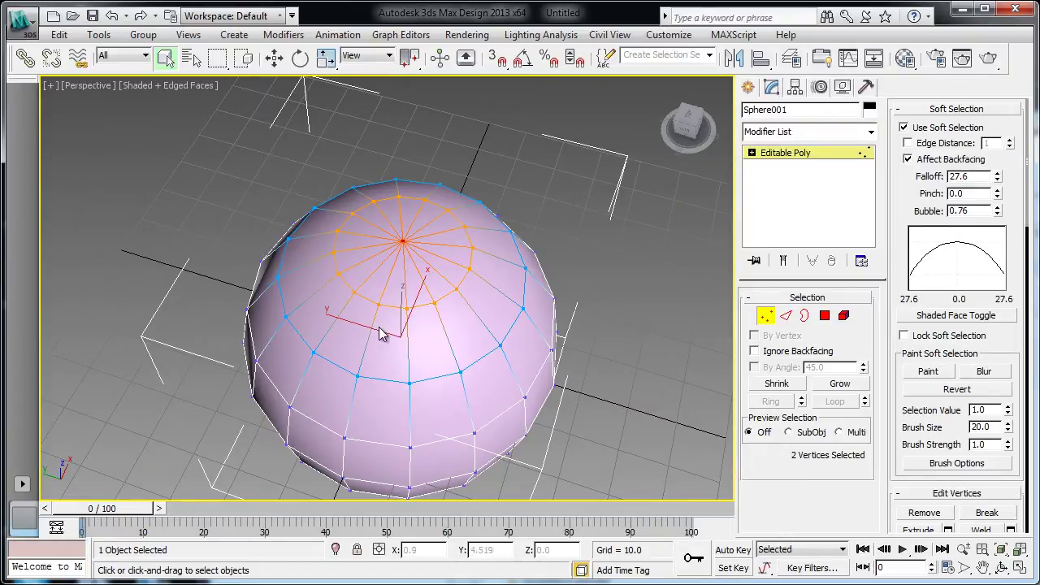
alt+middle_drag(446, 342, 449, 306)
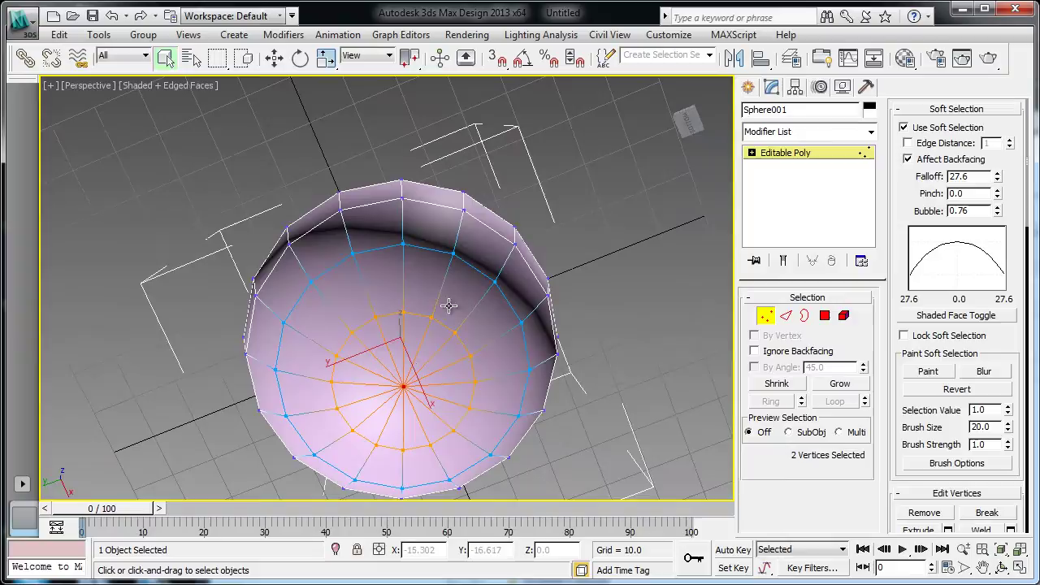
alt+middle_drag(413, 268, 430, 446)
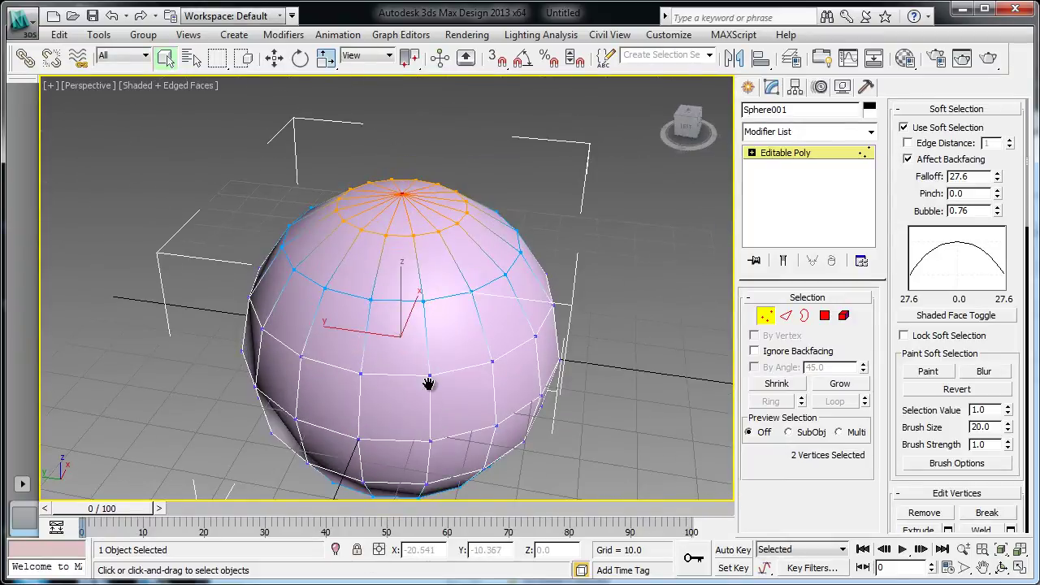
alt+middle_drag(430, 385, 440, 404)
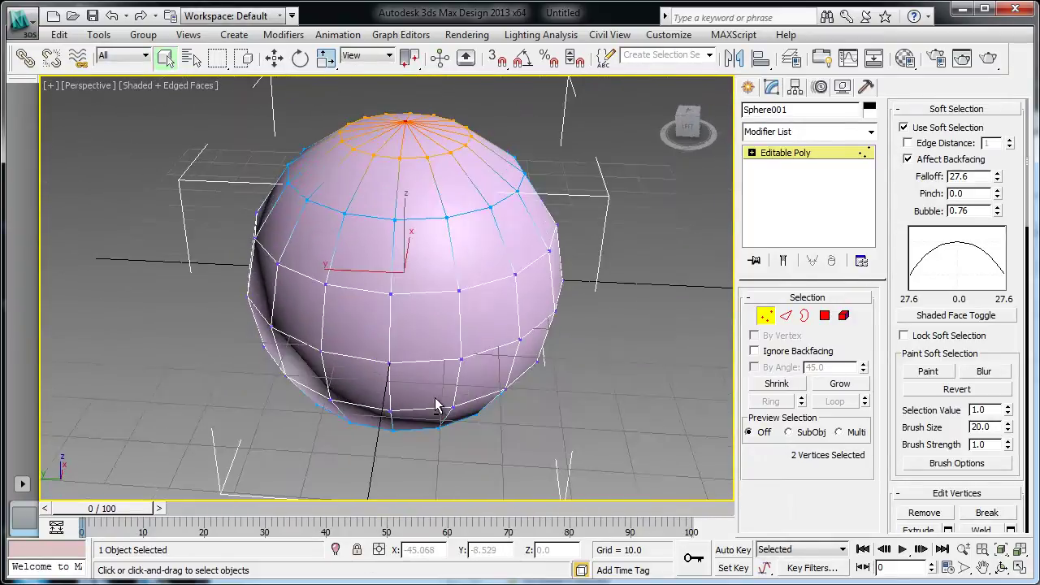
alt+middle_drag(406, 123, 465, 347)
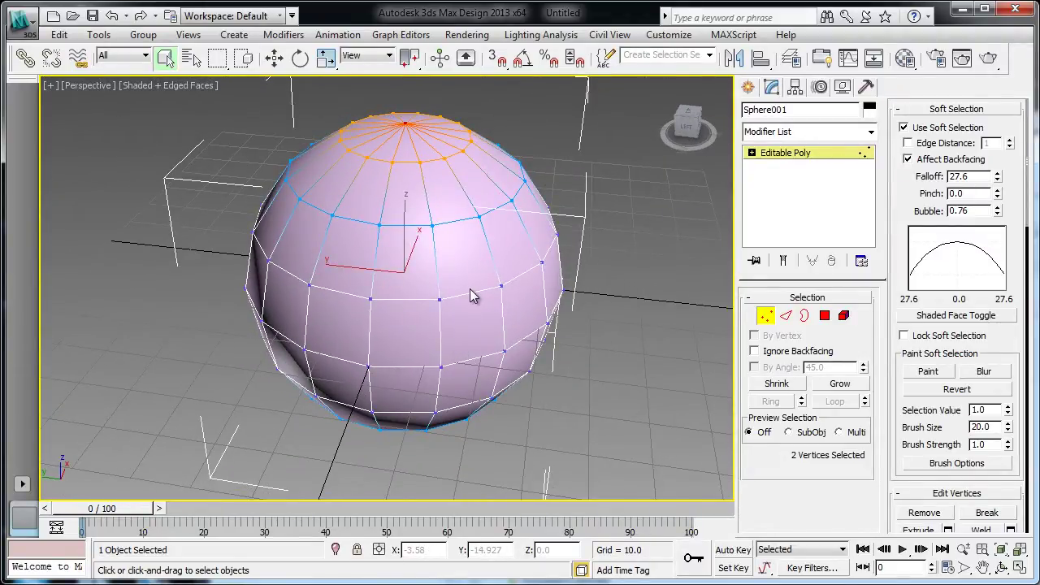
key(w)
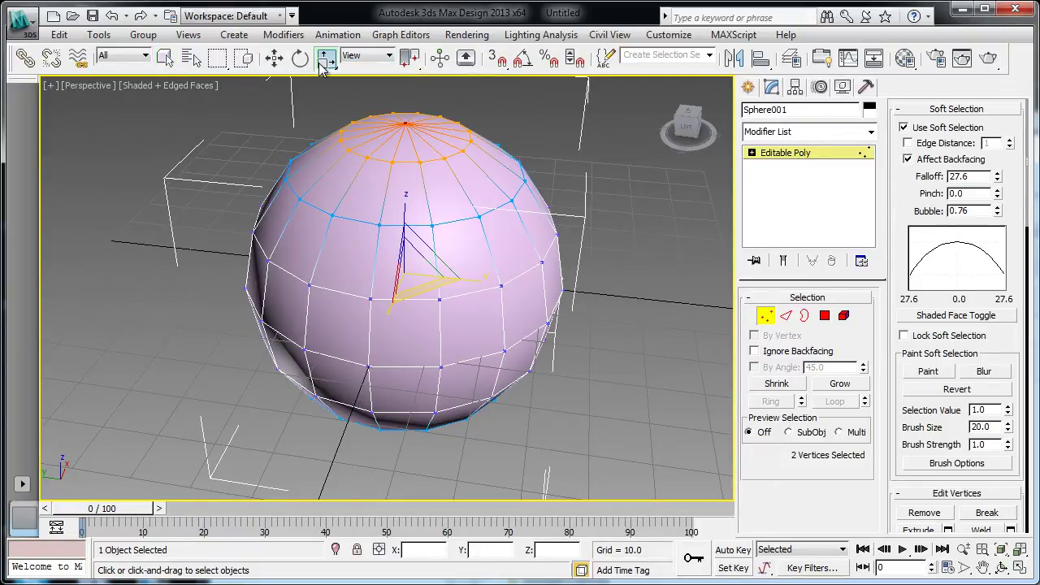
drag(325, 59, 331, 95)
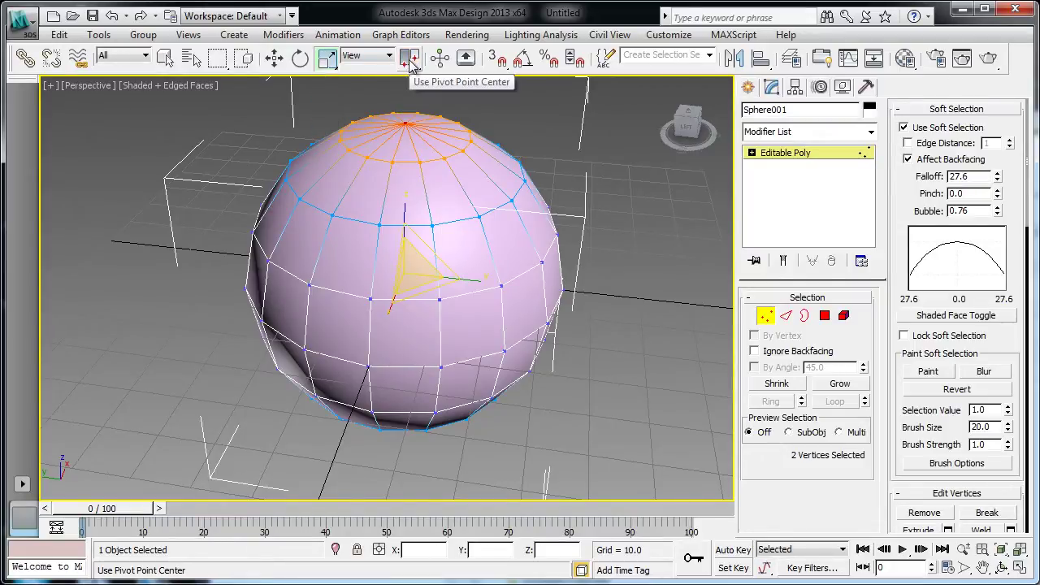
drag(409, 65, 413, 110)
alt+middle_drag(411, 280, 410, 253)
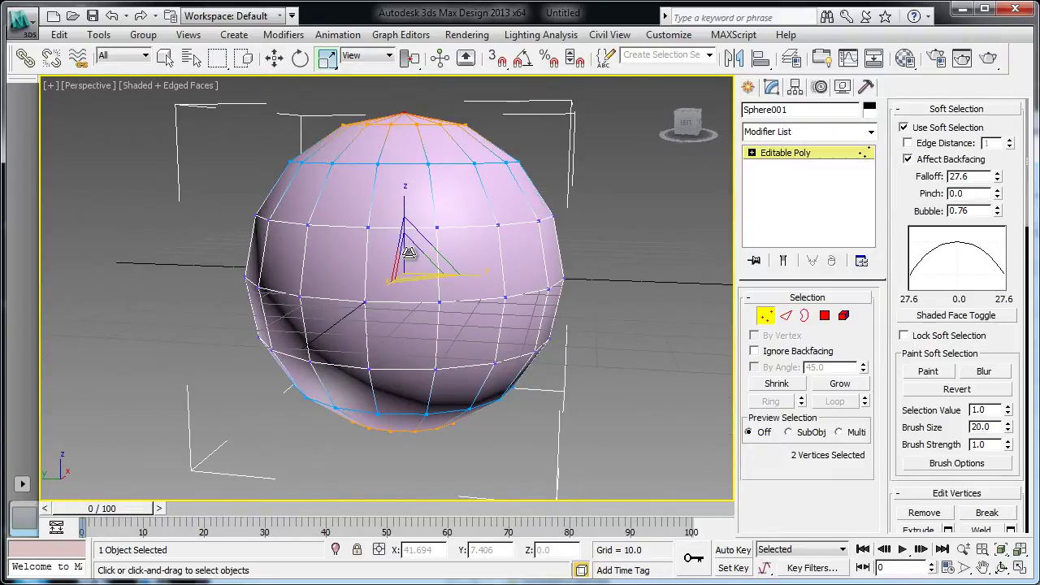
alt+middle_drag(409, 252, 408, 213)
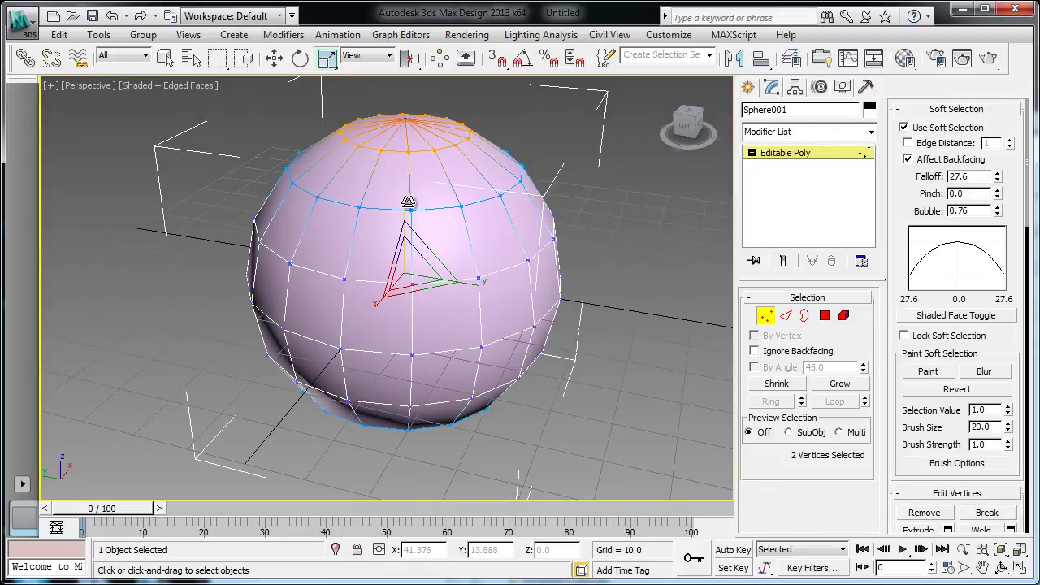
drag(408, 201, 410, 303)
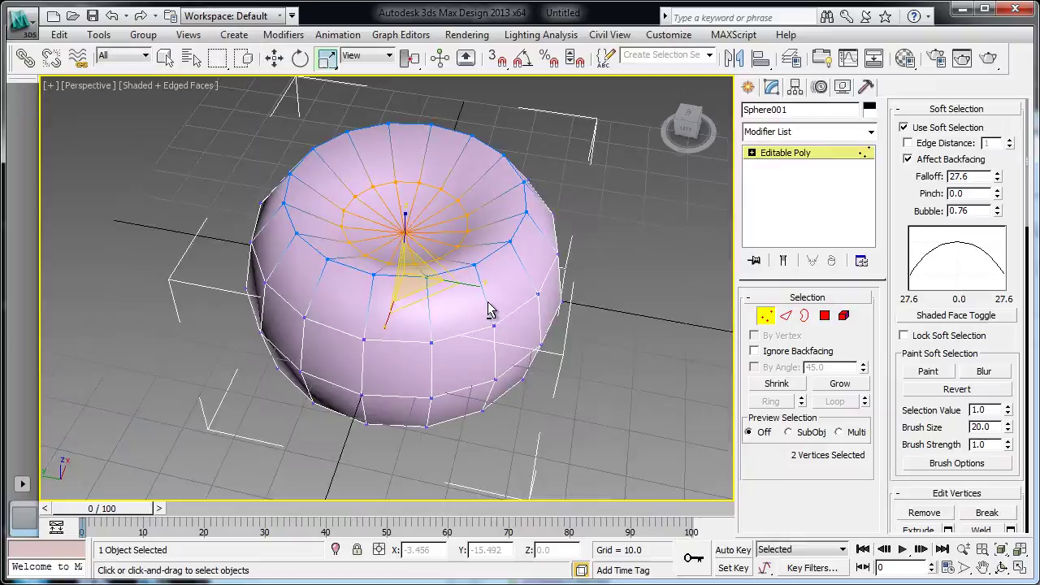
Add a TurboSmooth modifier to the hollowed sphere with 1 iteration.
alt+middle_drag(491, 311, 485, 260)
click(811, 133)
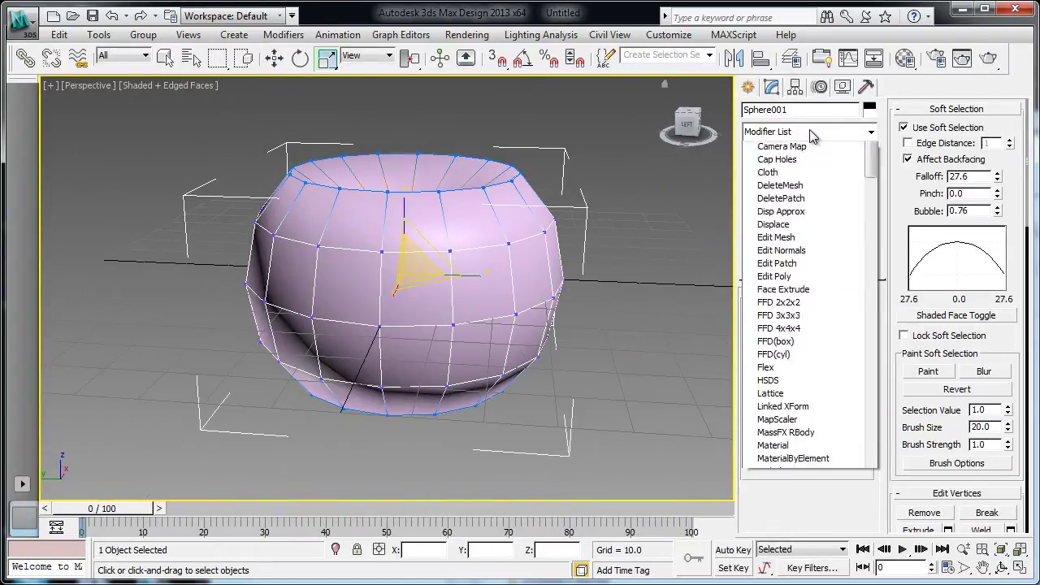
key(t)
click(801, 584)
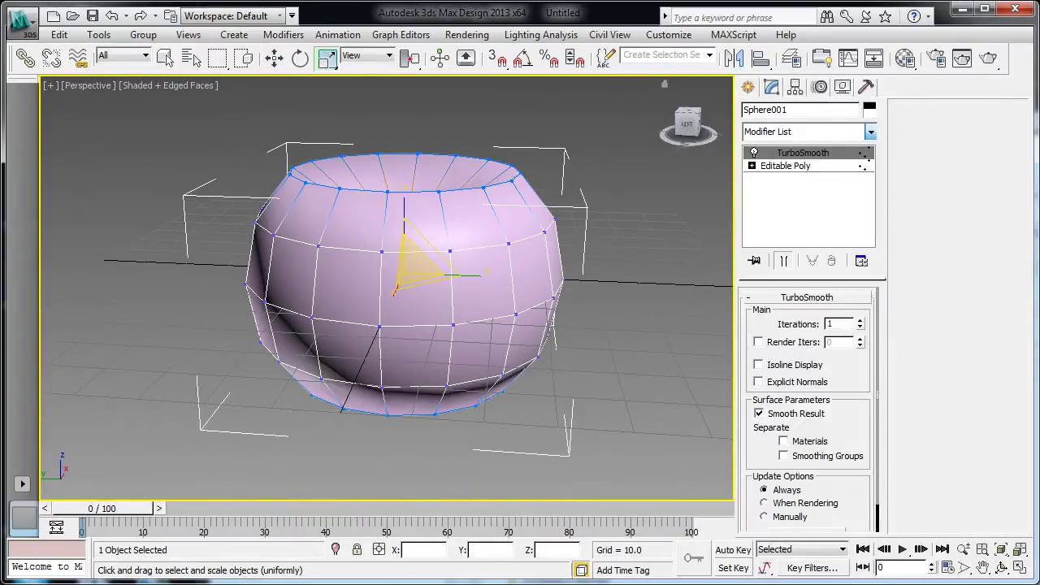
alt+middle_drag(561, 351, 339, 297)
Return to the Editable Poly level and scale the pole vertices further inward along Z to about 67%.
key(r)
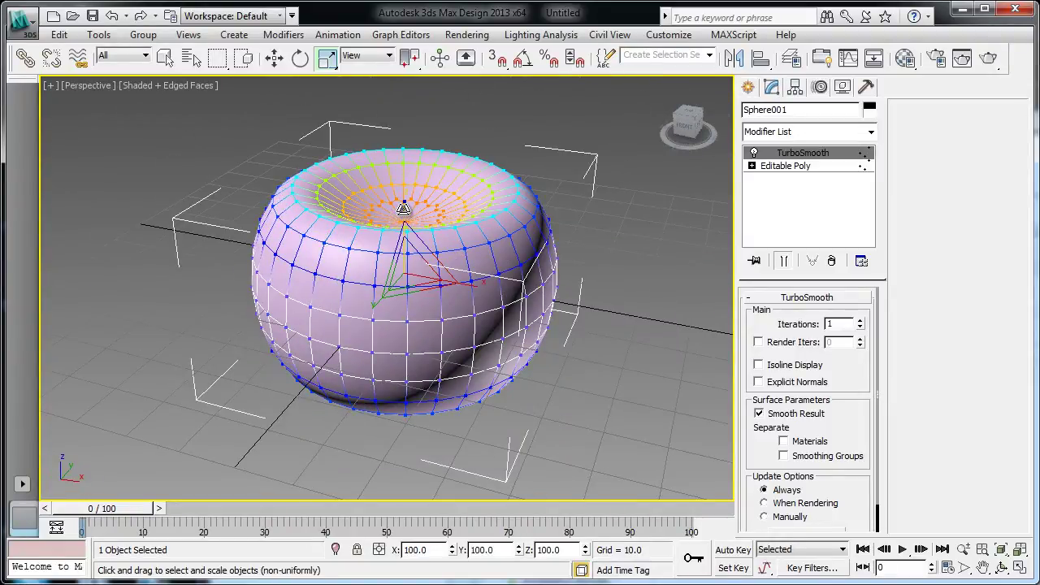
key(r)
click(812, 166)
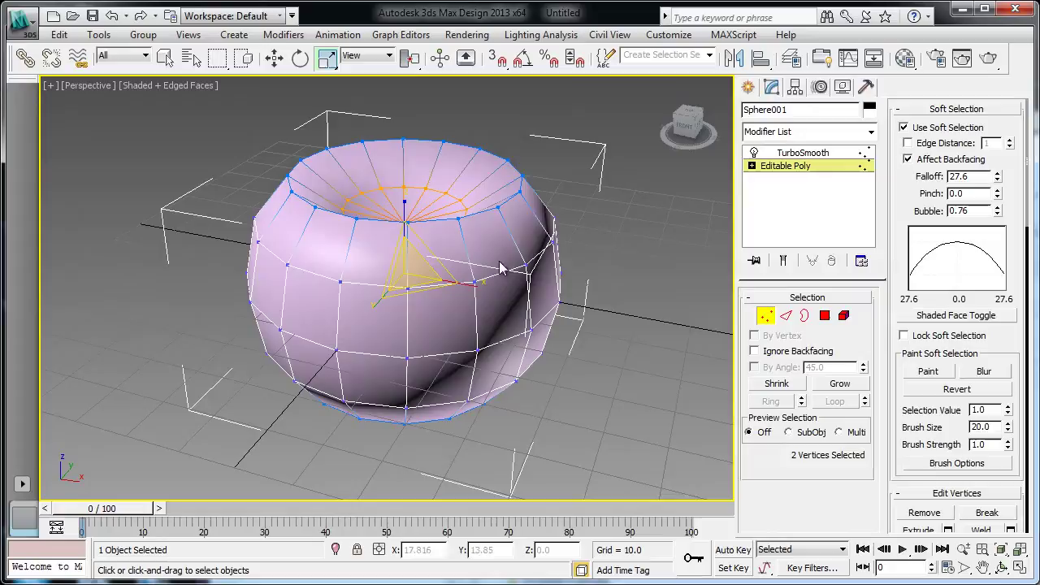
key(w)
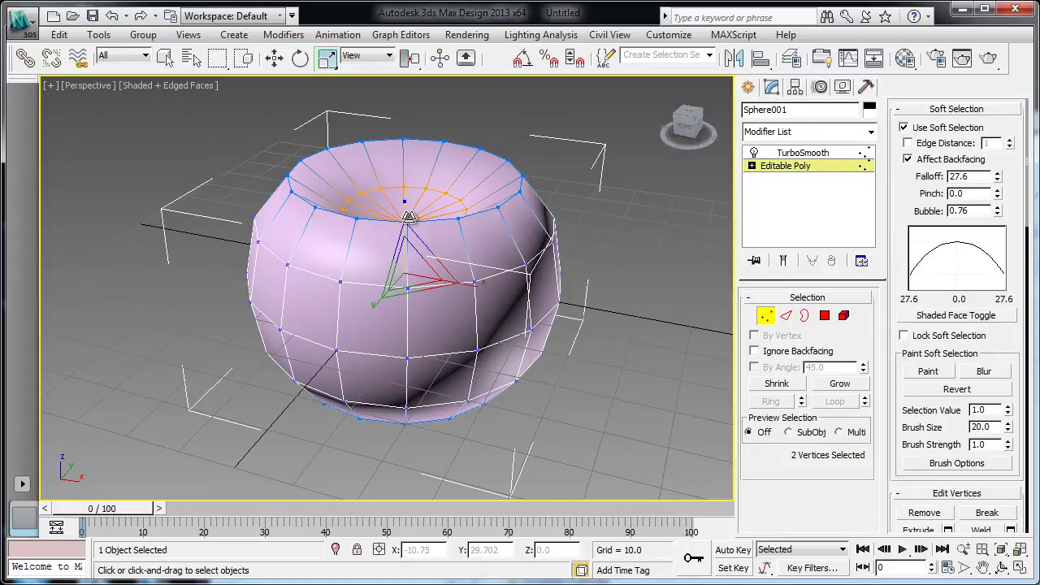
drag(403, 213, 404, 234)
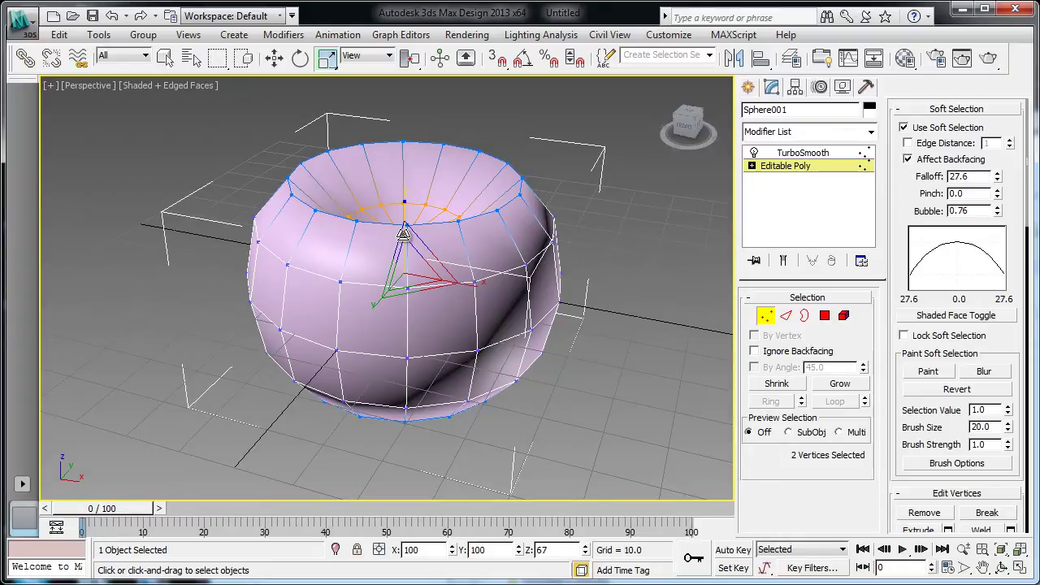
Display the model in wireframe and switch the Editable Poly to Polygon selection.
key(F3)
alt+middle_drag(405, 235, 433, 210)
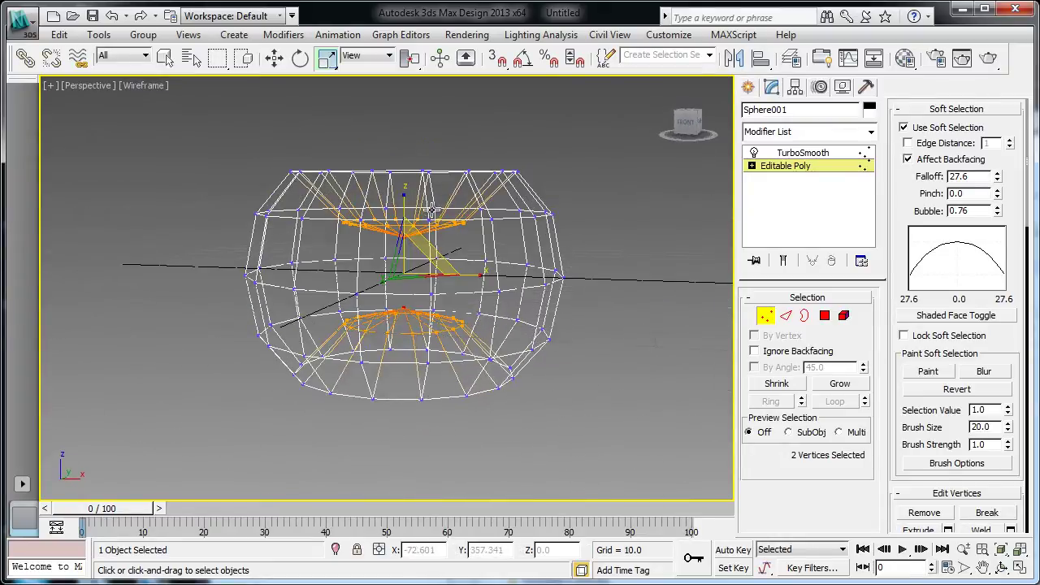
key(r)
drag(410, 203, 408, 213)
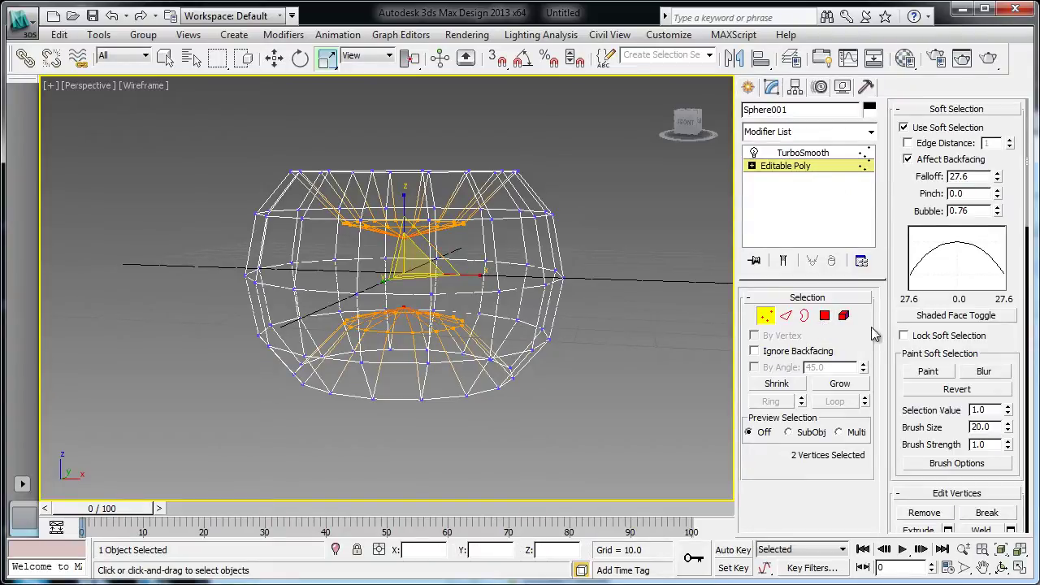
click(825, 317)
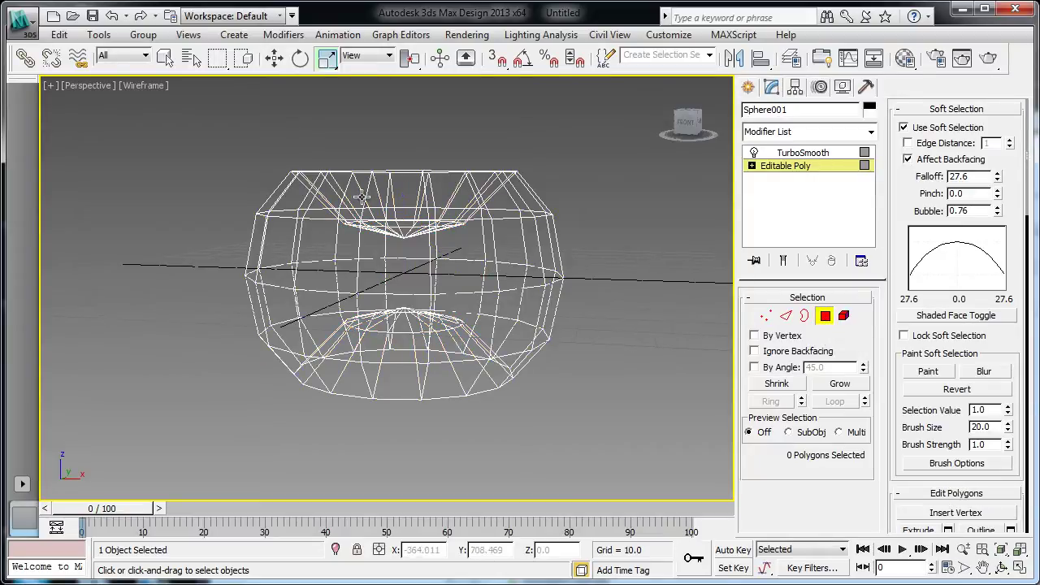
Select all polygons of the sphere, flatten them along Z to about 59%, and leave polygon selection.
key(ctrl+a)
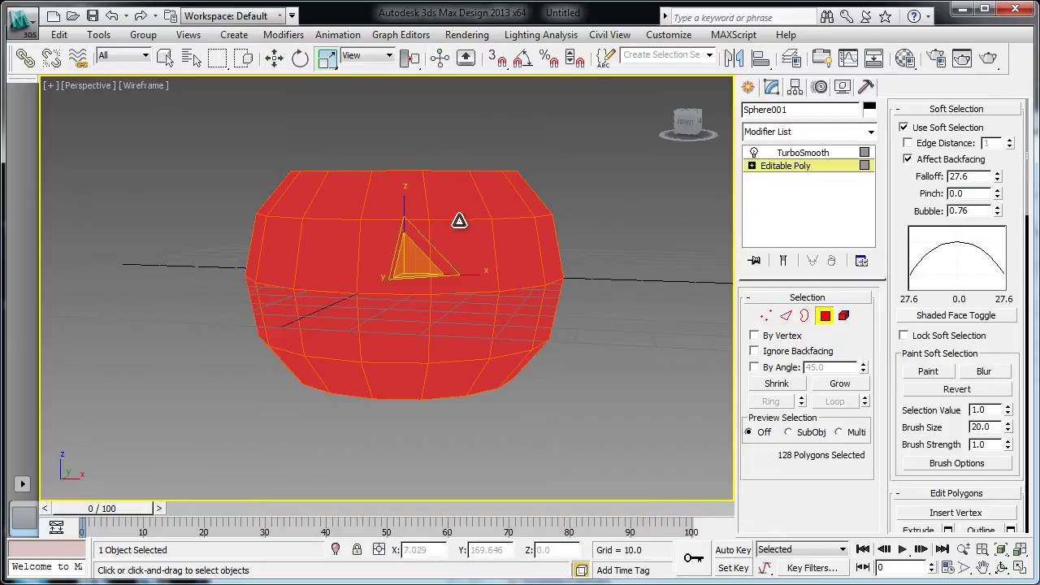
drag(404, 204, 419, 241)
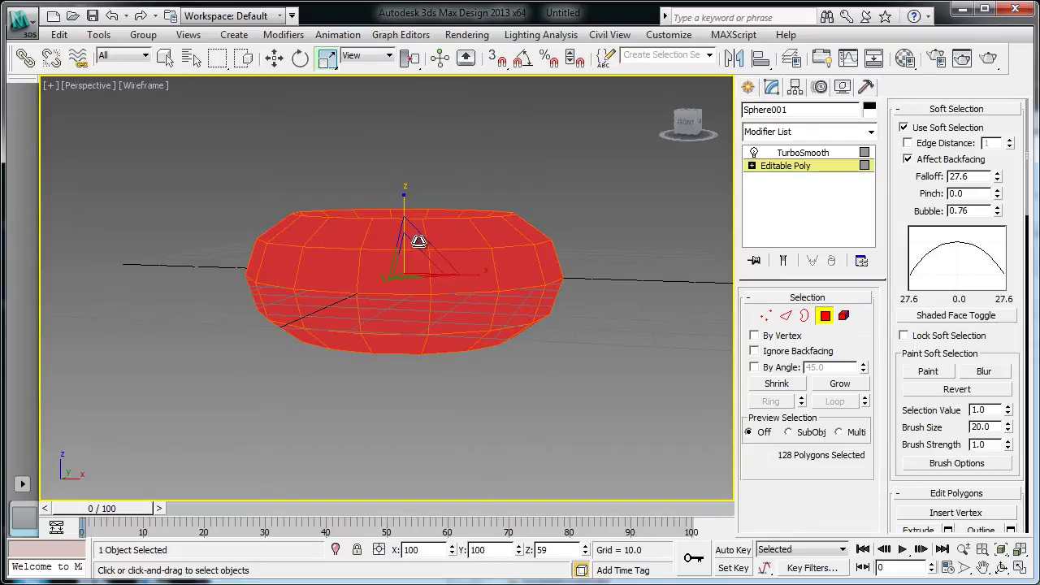
key(F3)
key(F3)
mouse_move(523, 243)
alt+middle_down()
mouse_move(518, 336)
mouse_move(537, 214)
mouse_move(448, 276)
mouse_move(529, 291)
mouse_move(550, 274)
mouse_move(567, 293)
alt+middle_up()
click(833, 166)
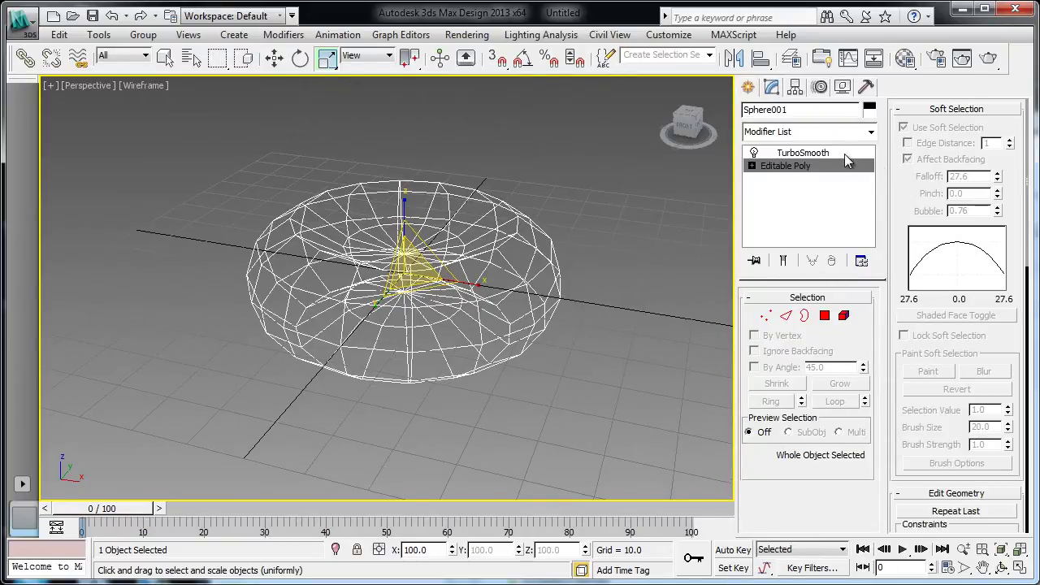
Return to the TurboSmooth modifier in shaded display and set its iterations to 2.
key(F3)
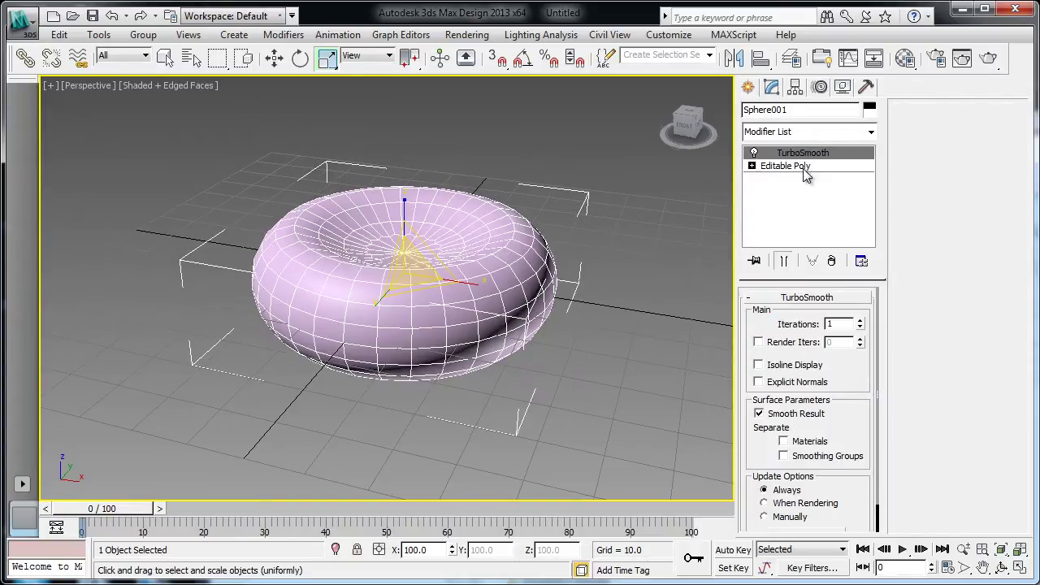
mouse_move(561, 282)
alt+middle_down()
mouse_move(573, 373)
mouse_move(564, 239)
mouse_move(599, 247)
mouse_move(571, 298)
alt+middle_up()
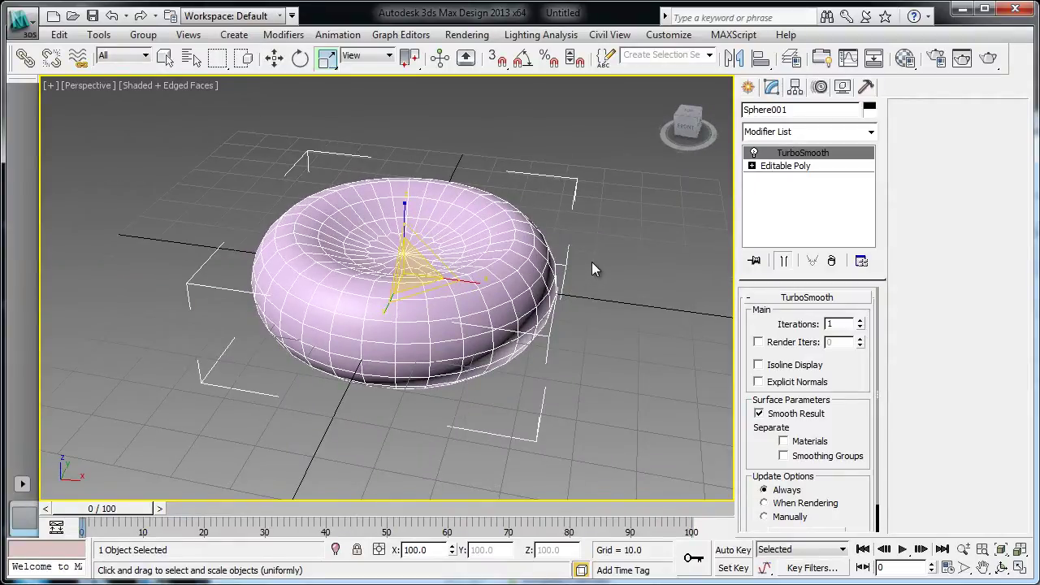
alt+middle_drag(592, 261, 520, 254)
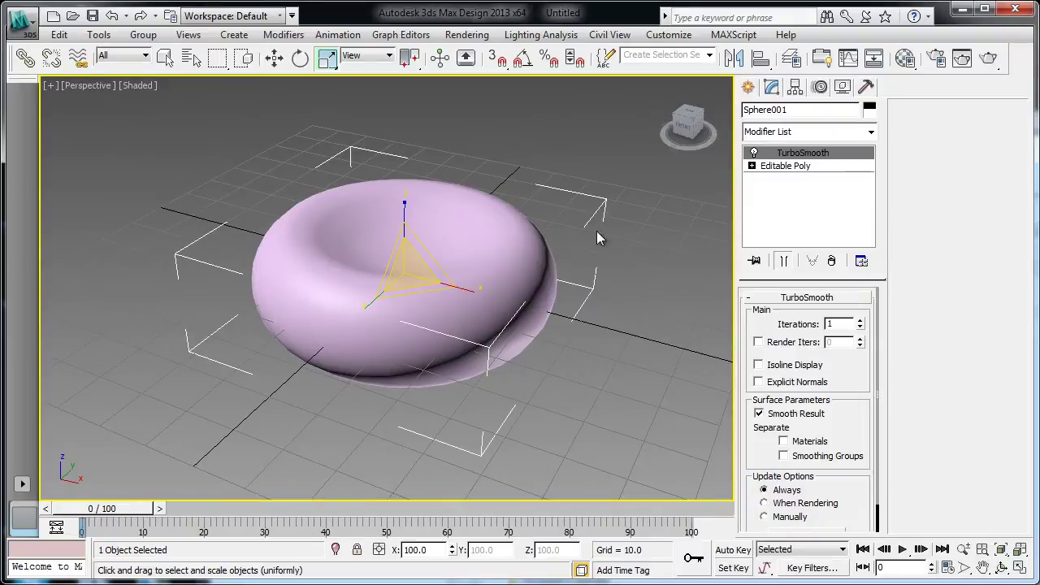
alt+middle_drag(585, 343, 545, 340)
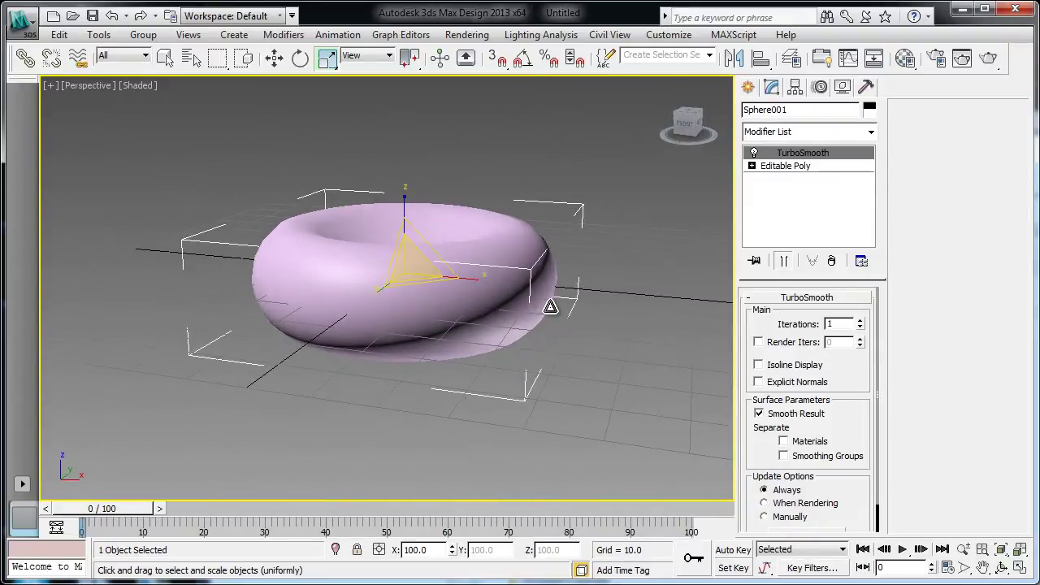
click(860, 321)
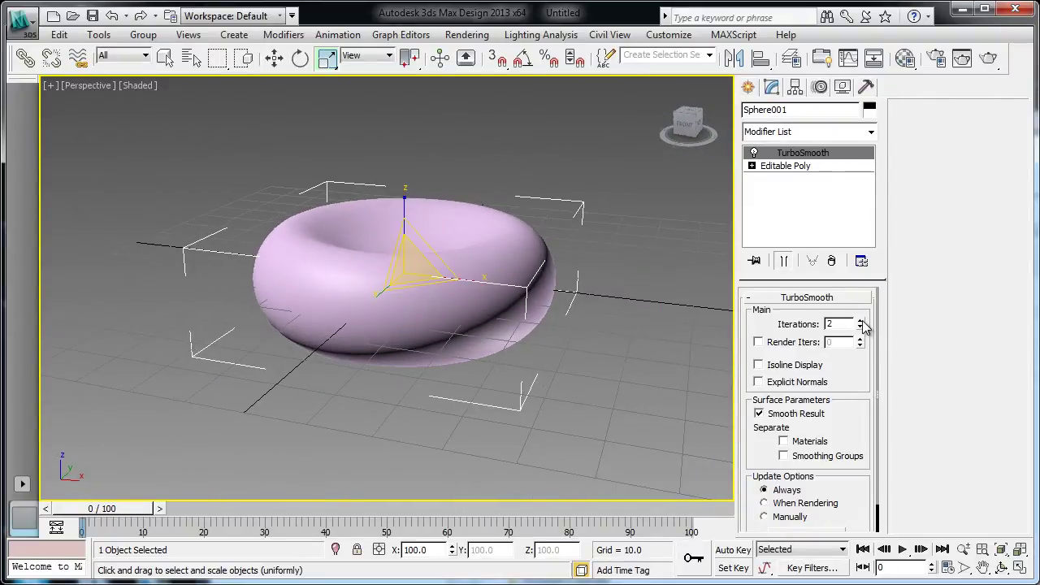
alt+middle_drag(550, 337, 530, 290)
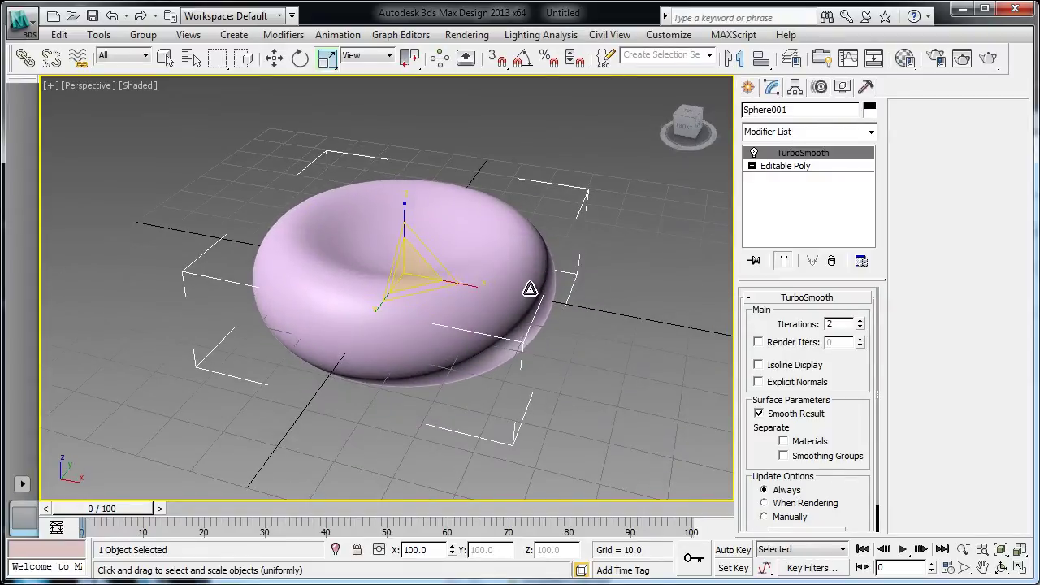
Show edged faces with Isoline Display on the smoothed model, render the Perspective view and close the render.
scroll(529, 288, up, 4)
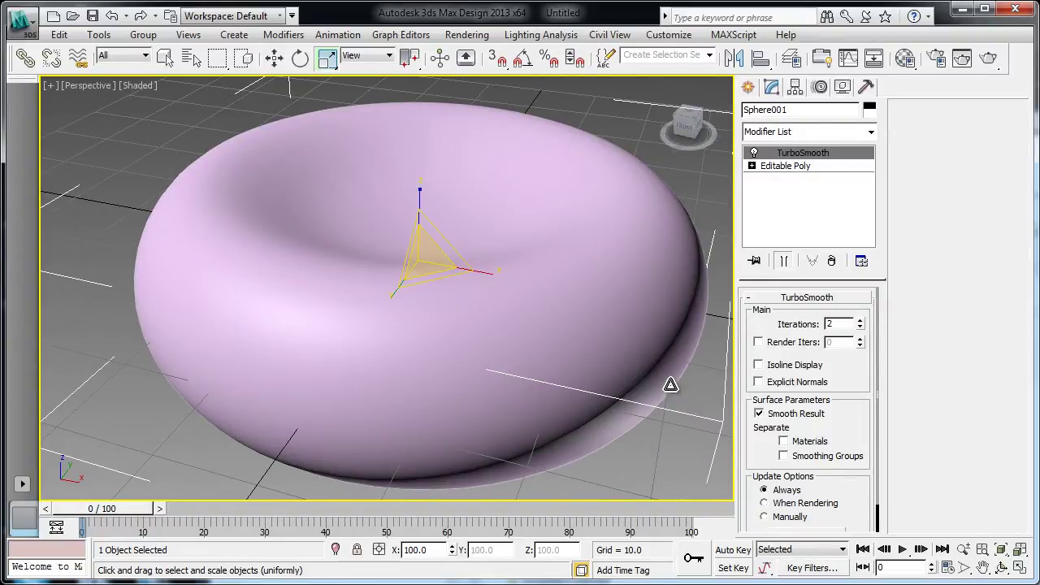
key(F4)
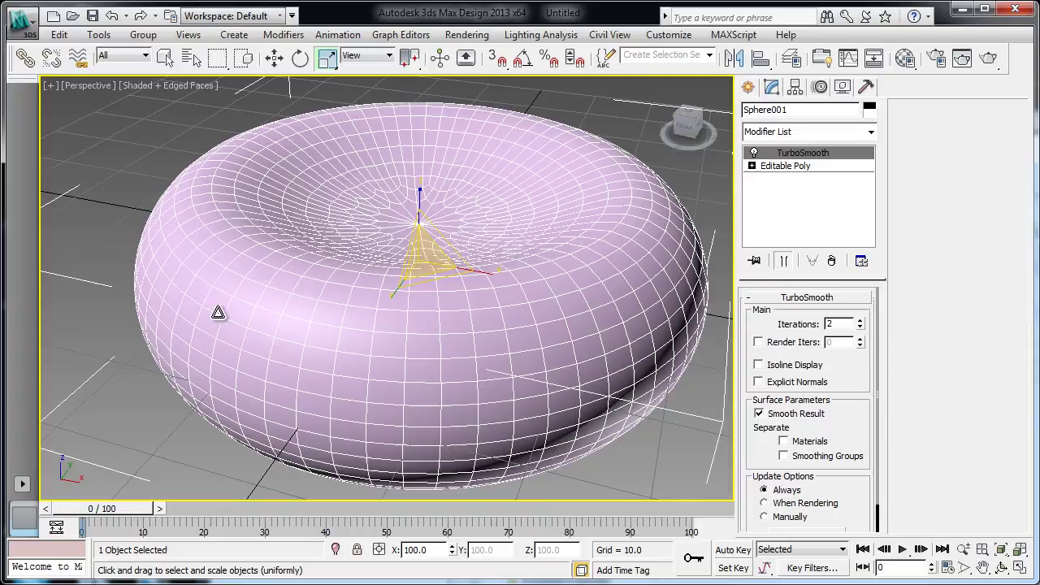
key(shift+q)
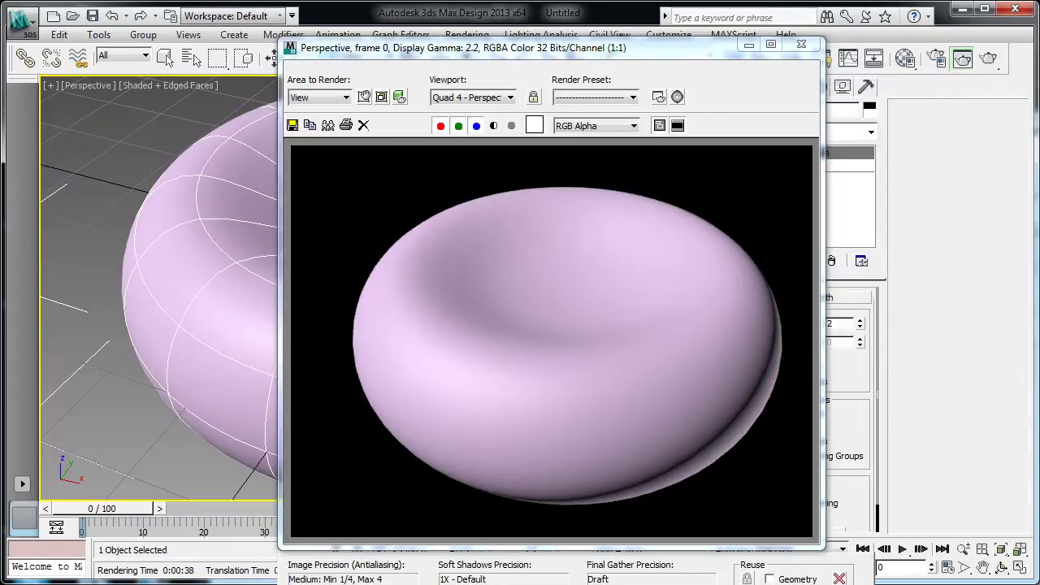
click(802, 44)
Return to the Editable Poly, switch to edge selection and turn off soft selection.
alt+middle_drag(443, 264, 430, 358)
click(786, 166)
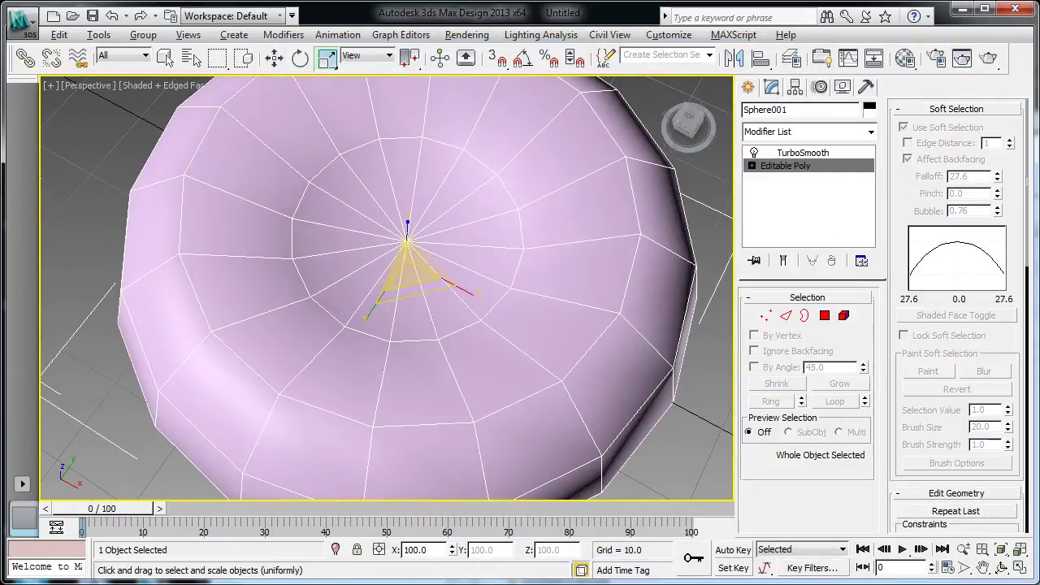
alt+middle_drag(487, 285, 438, 284)
key(2)
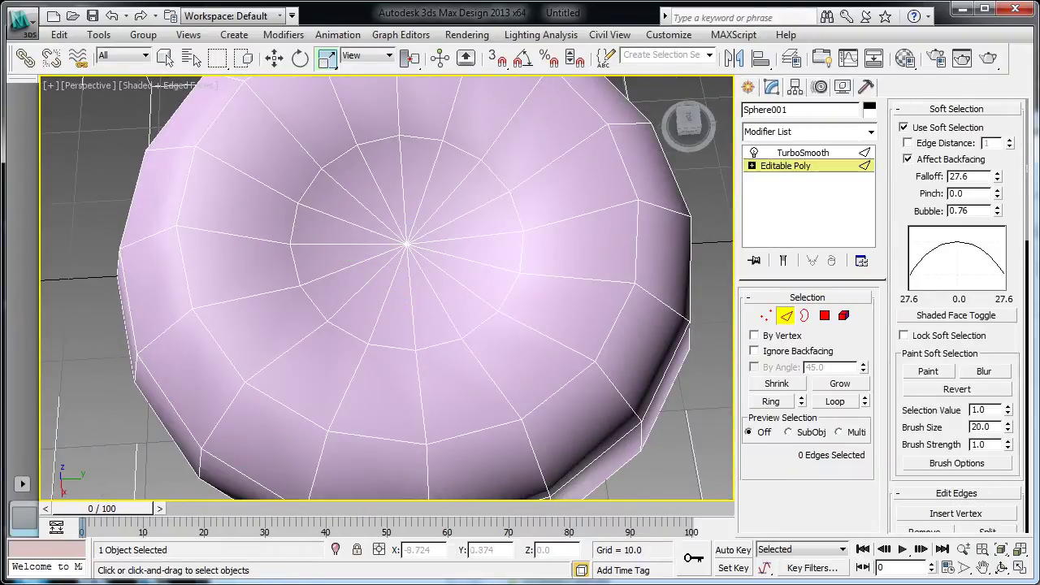
click(421, 191)
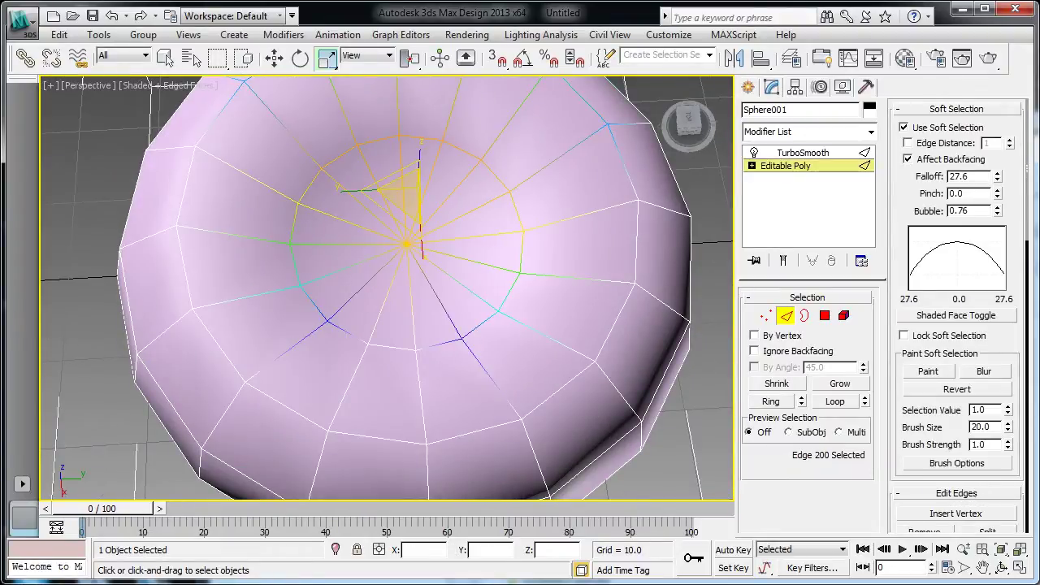
click(905, 128)
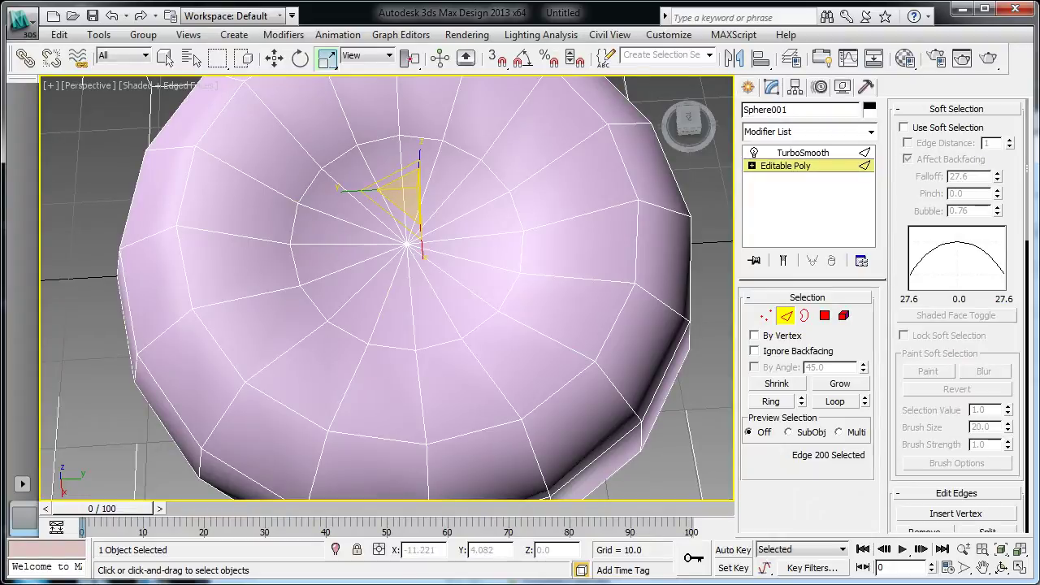
Select every second radial edge around the upper pole, eight in total, and remove them.
click(428, 184)
ctrl+click(380, 191)
ctrl+click(349, 223)
ctrl+click(349, 267)
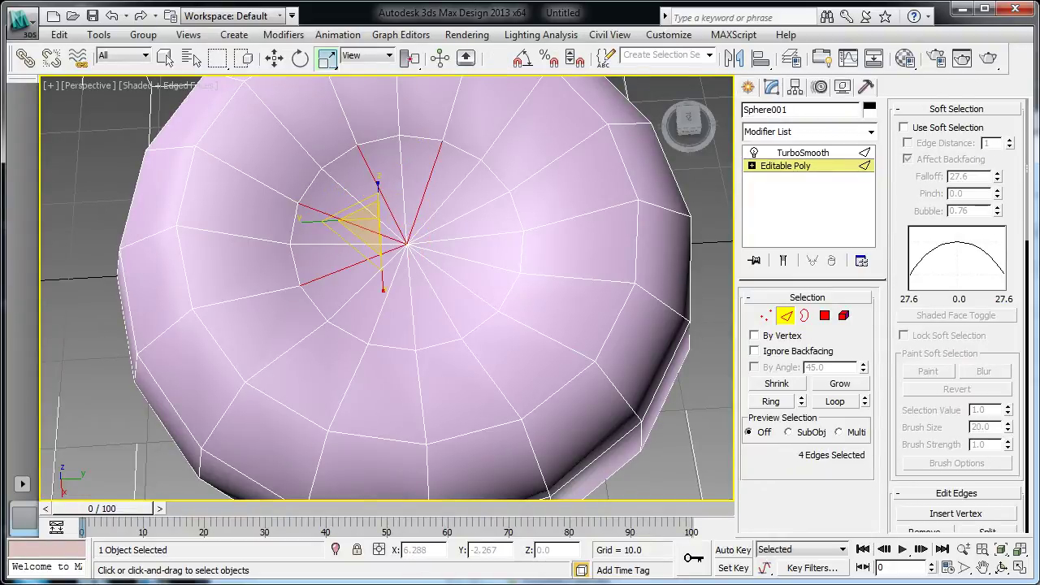
ctrl+click(389, 292)
ctrl+click(433, 290)
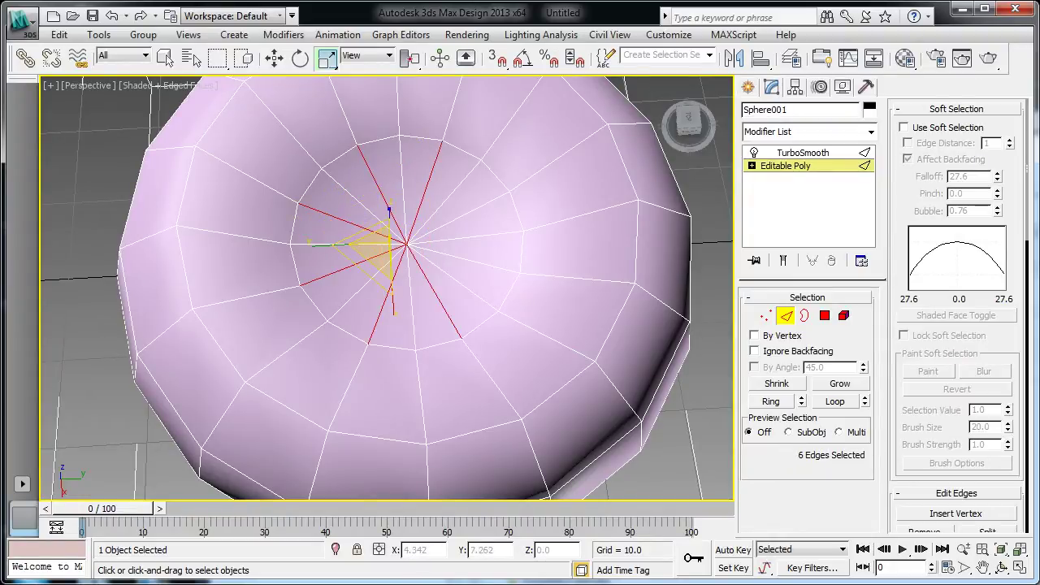
ctrl+click(464, 258)
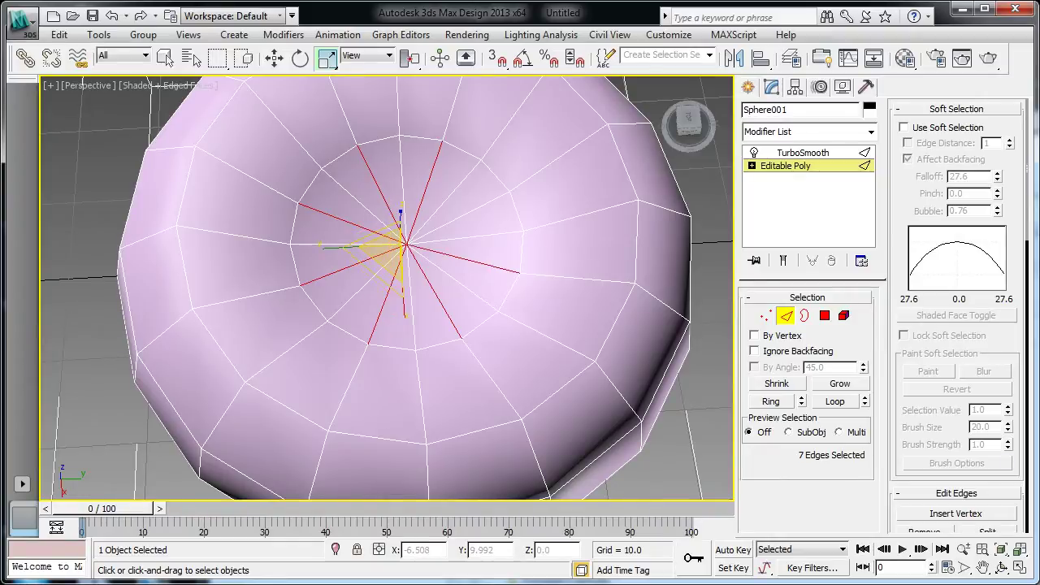
ctrl+click(470, 215)
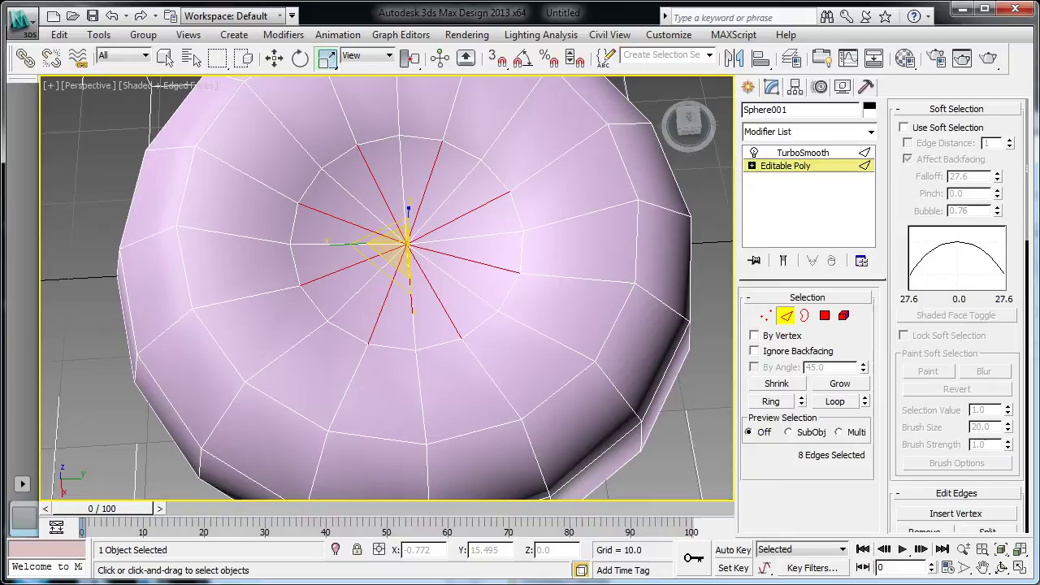
key(BackSpace)
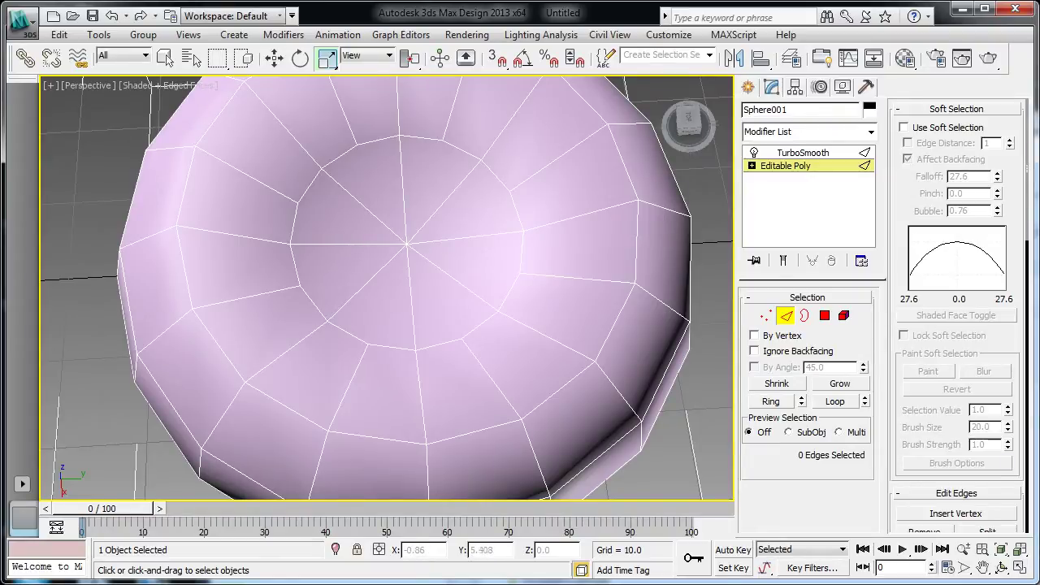
Remove every second radial edge around the lower pole, eight in total, to match the upper one.
alt+middle_drag(448, 307, 432, 216)
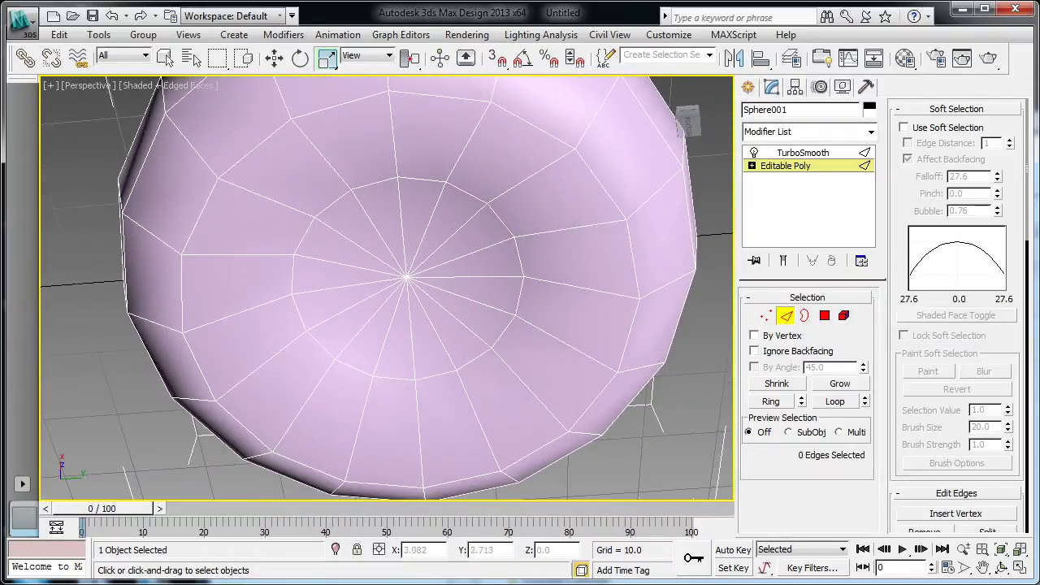
click(426, 230)
ctrl+click(378, 233)
ctrl+click(350, 266)
ctrl+click(356, 304)
ctrl+click(390, 326)
ctrl+click(432, 323)
ctrl+click(461, 296)
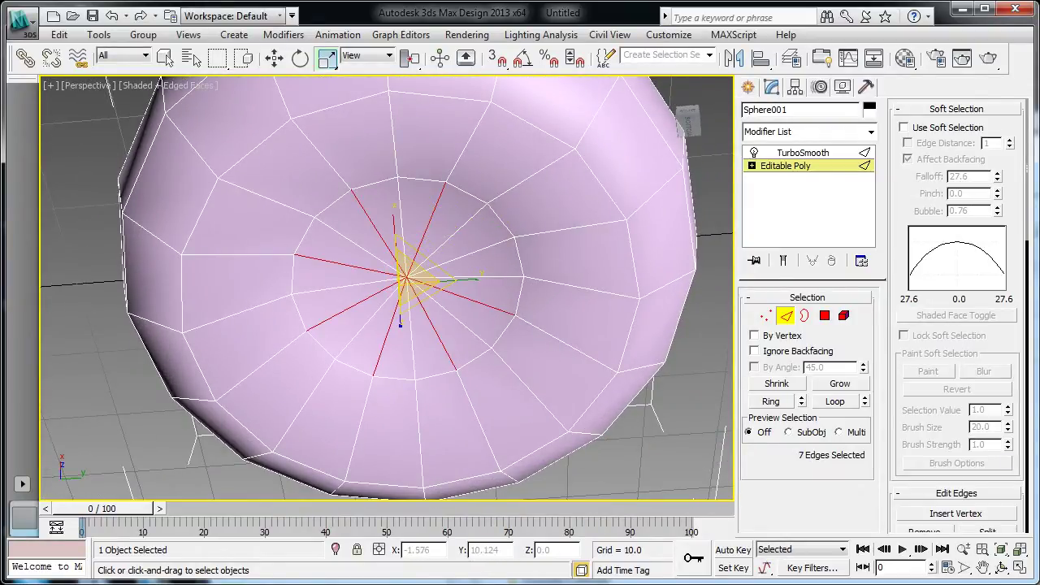
ctrl+click(460, 257)
key(BackSpace)
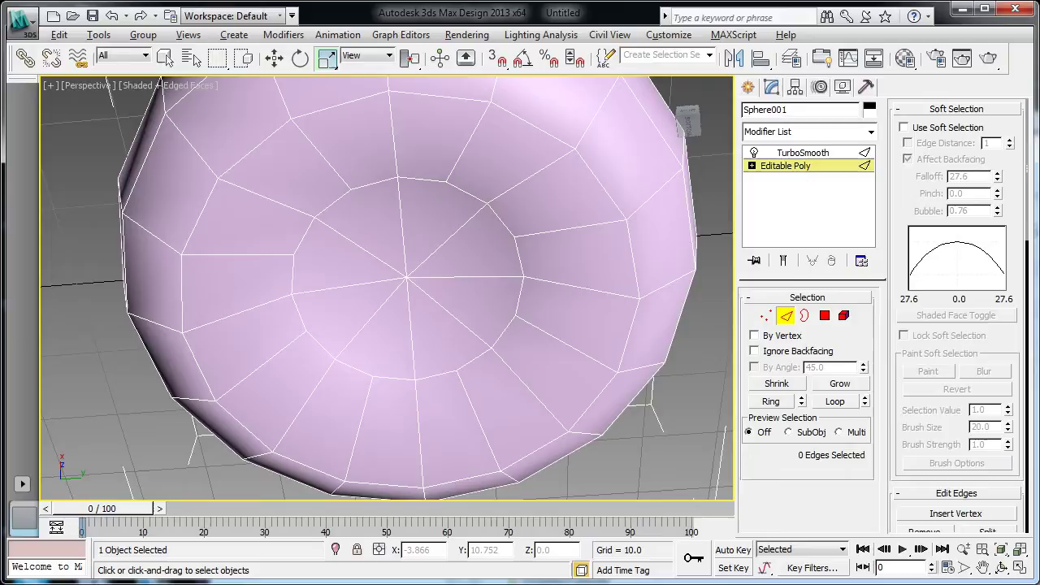
Leave edge selection, return to the TurboSmooth level, and render the Perspective view to check the thinned poles.
alt+middle_drag(455, 244, 449, 333)
key(2)
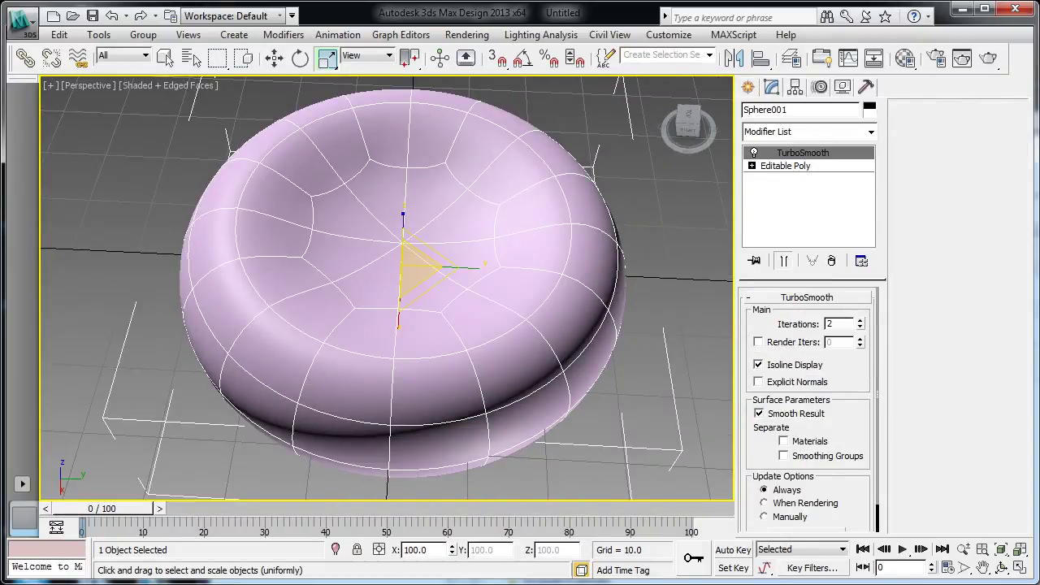
alt+middle_drag(390, 325, 435, 297)
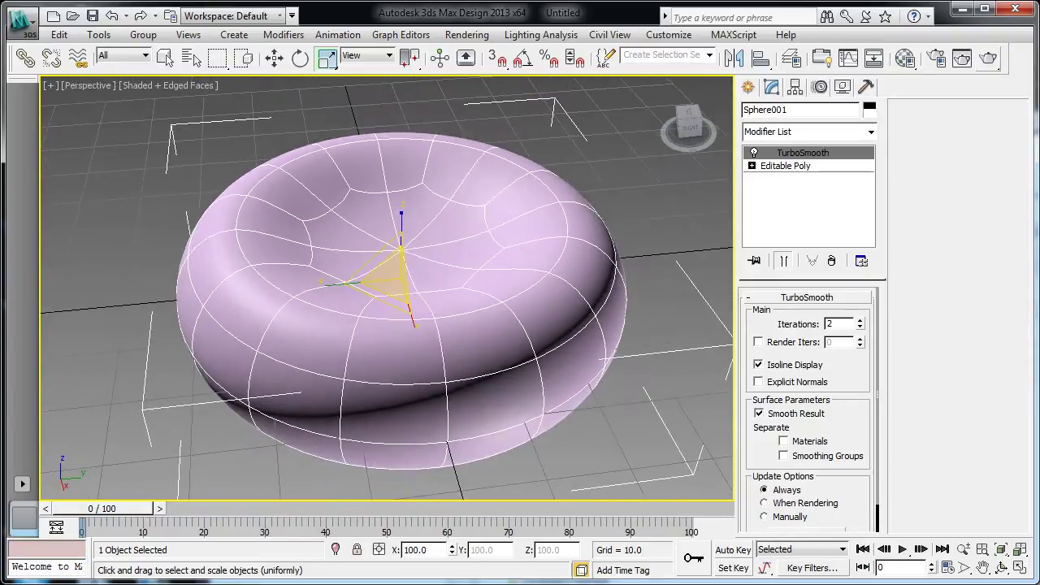
key(shift+q)
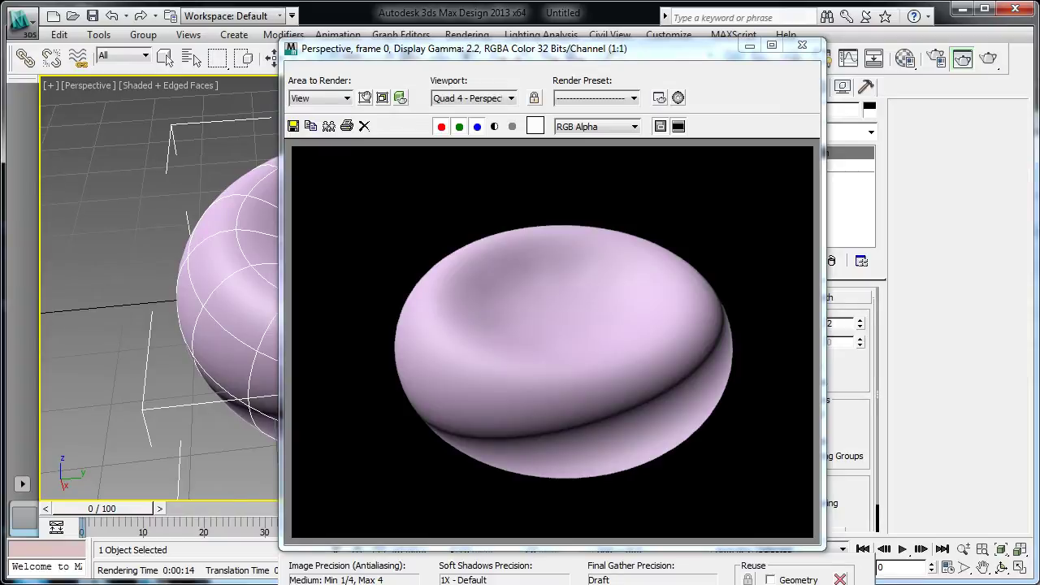
click(802, 45)
mouse_move(561, 292)
alt+middle_down()
mouse_move(549, 232)
mouse_move(544, 302)
alt+middle_up()
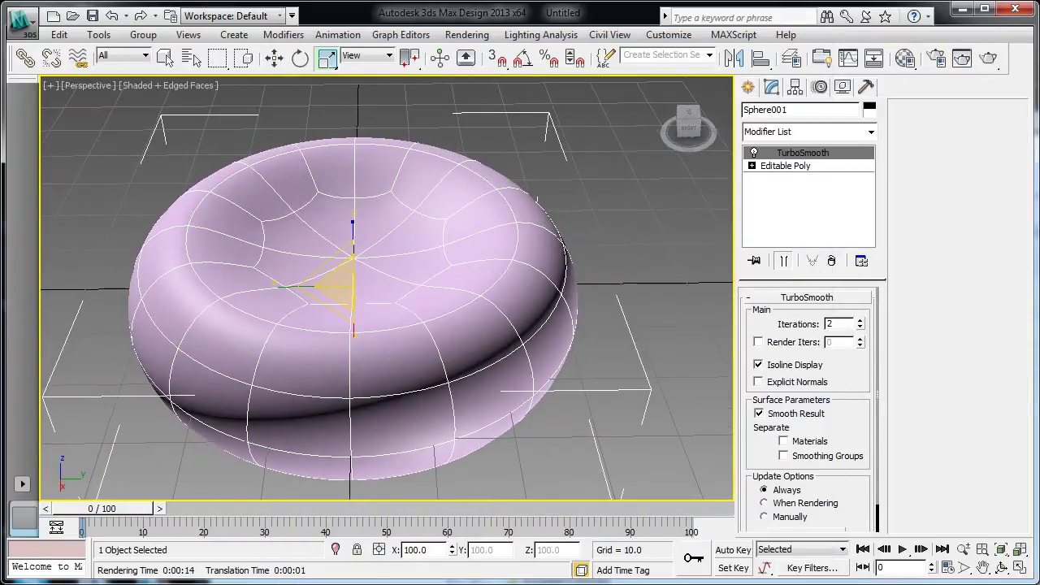
Re-enable soft selection on the Editable Poly's two pole vertices and scale them further inward along Z to deepen the hollows.
click(785, 165)
key(1)
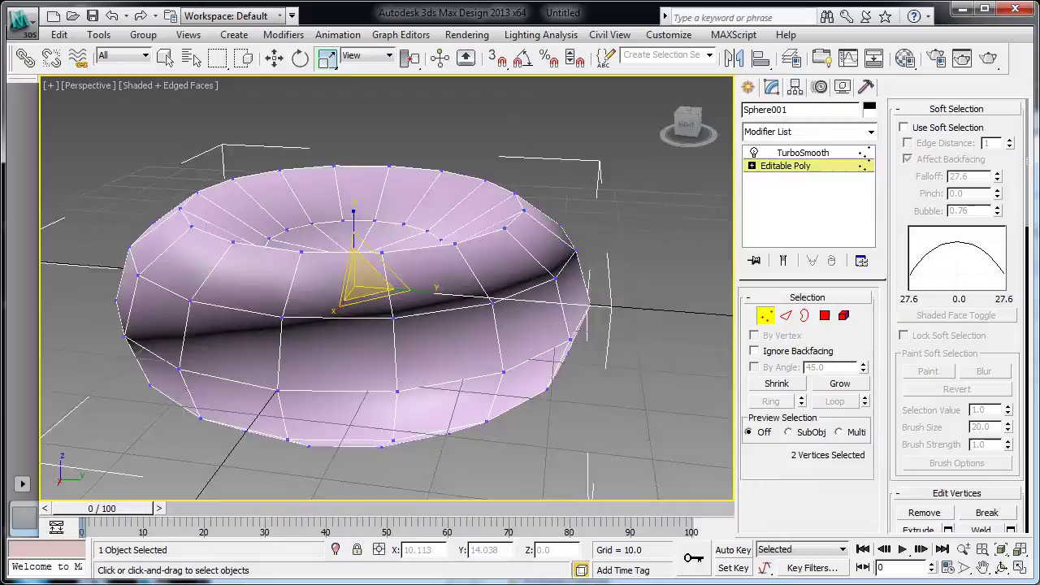
alt+middle_drag(382, 337, 382, 362)
click(904, 128)
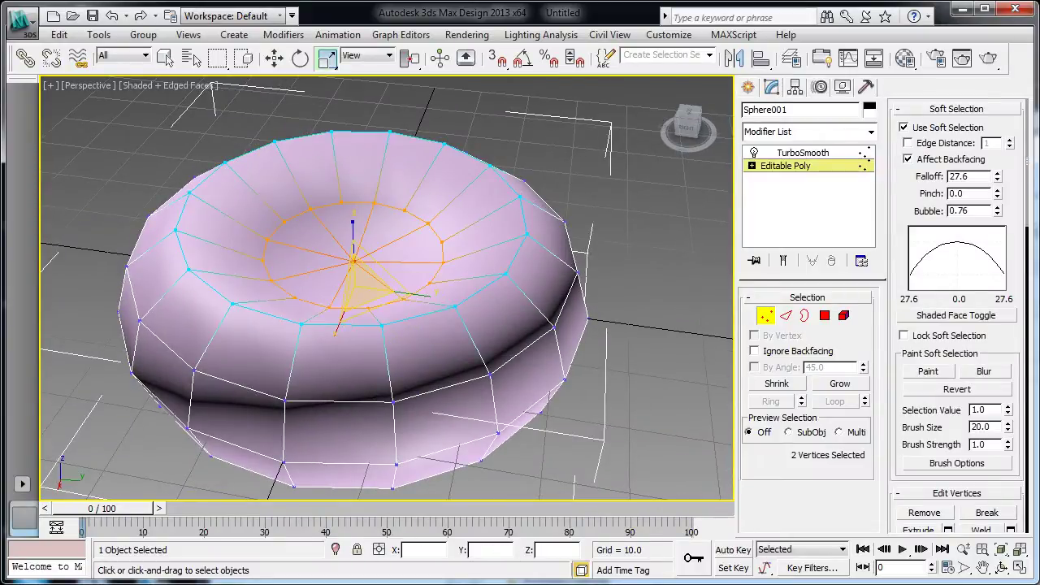
mouse_move(406, 302)
alt+middle_down()
mouse_move(398, 118)
mouse_move(408, 191)
mouse_move(387, 280)
alt+middle_up()
key(F3)
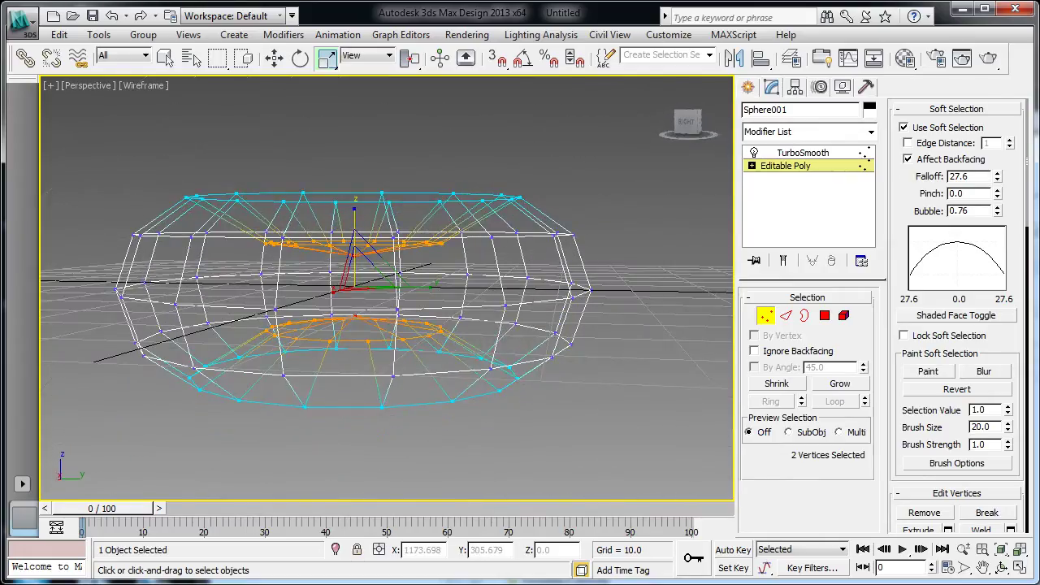
drag(354, 213, 355, 289)
key(F3)
mouse_move(398, 286)
alt+middle_down()
mouse_move(398, 345)
mouse_move(398, 329)
alt+middle_up()
key(1)
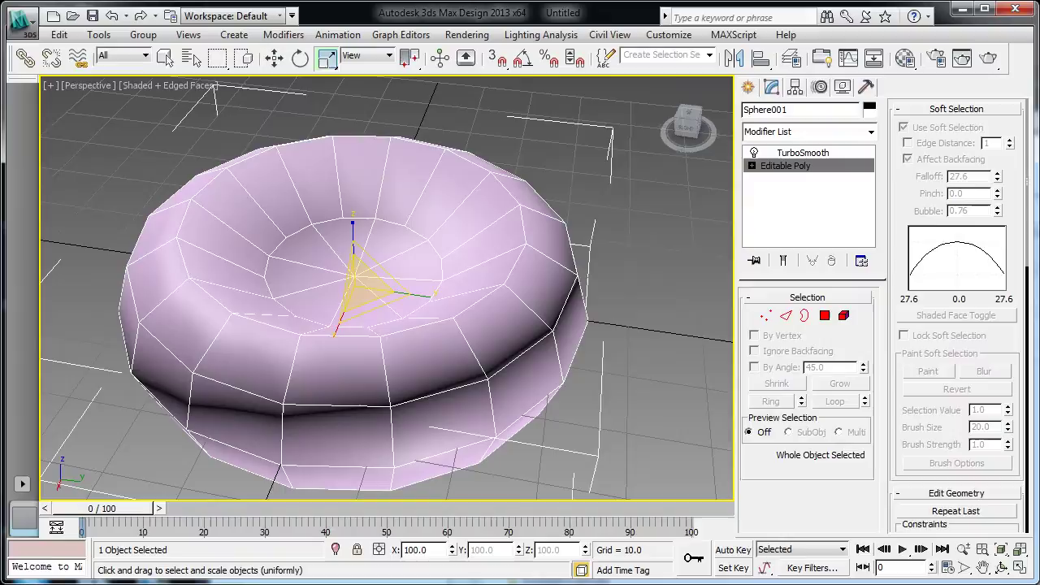
Return to the TurboSmooth level and render the deepened shape in the Perspective view.
click(803, 153)
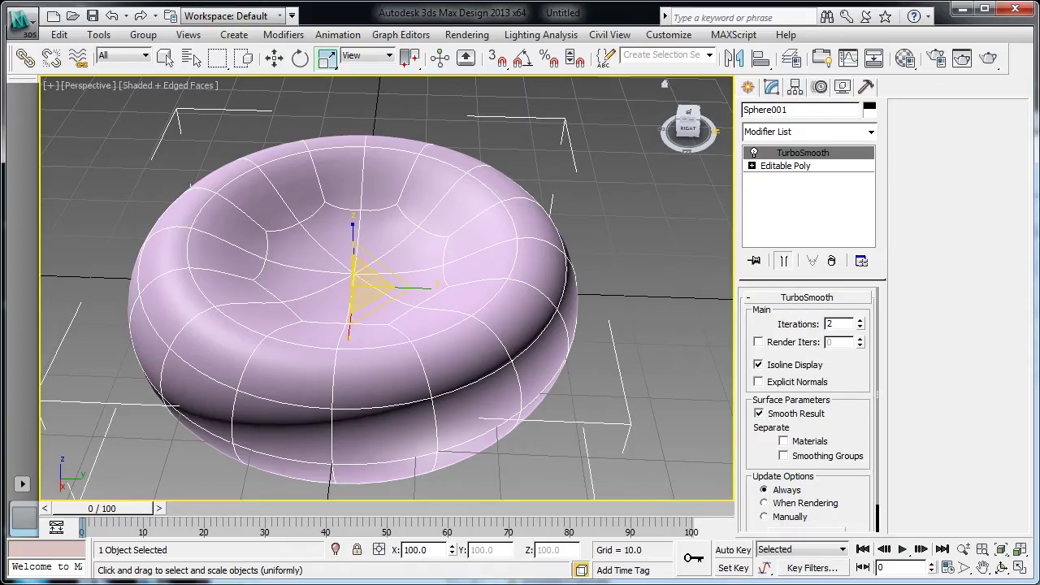
click(988, 58)
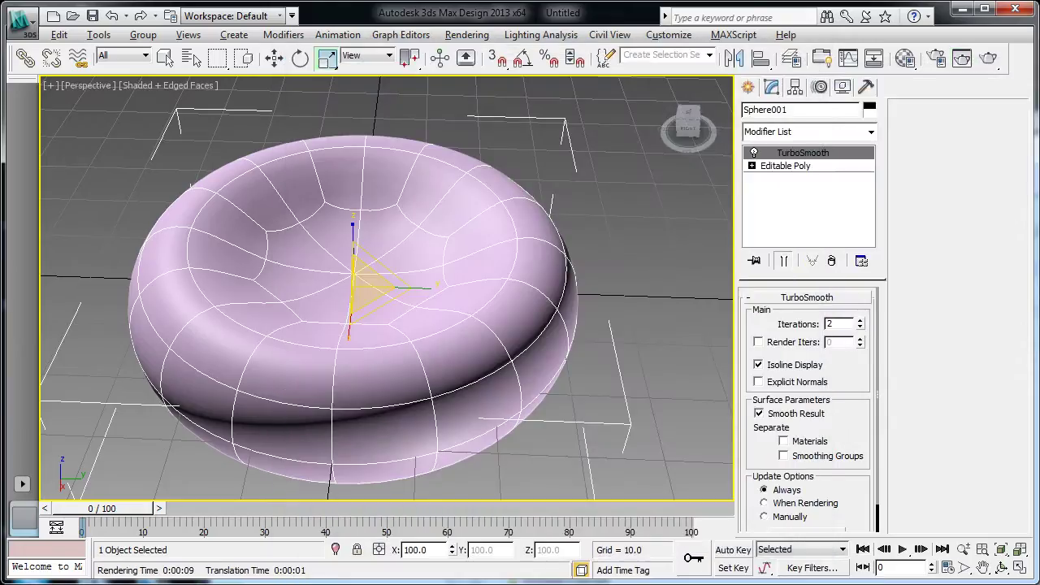
alt+middle_drag(387, 288, 361, 272)
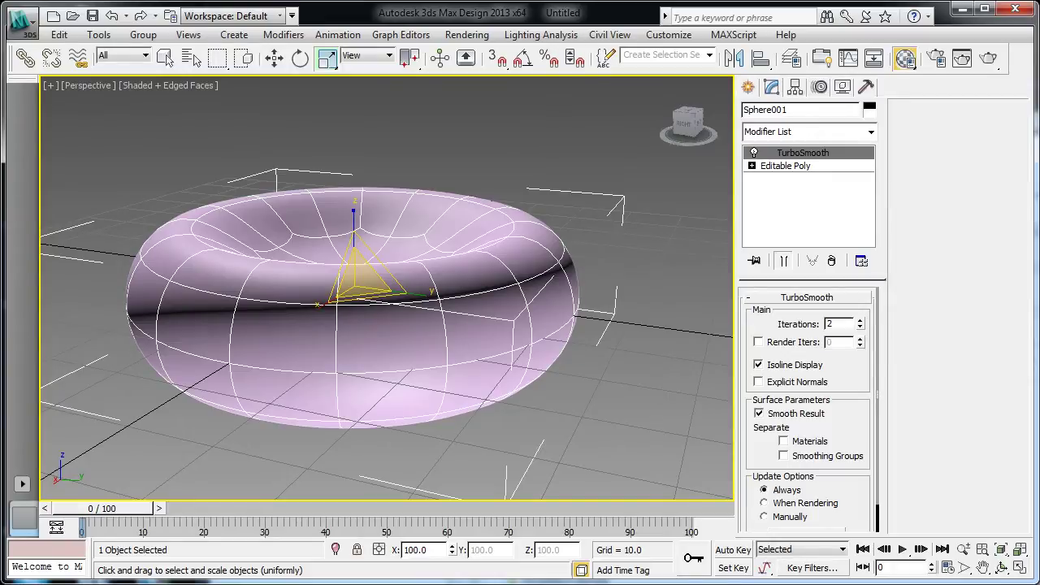
Change the first sample material to Standard and assign a Falloff map to its diffuse color.
click(905, 58)
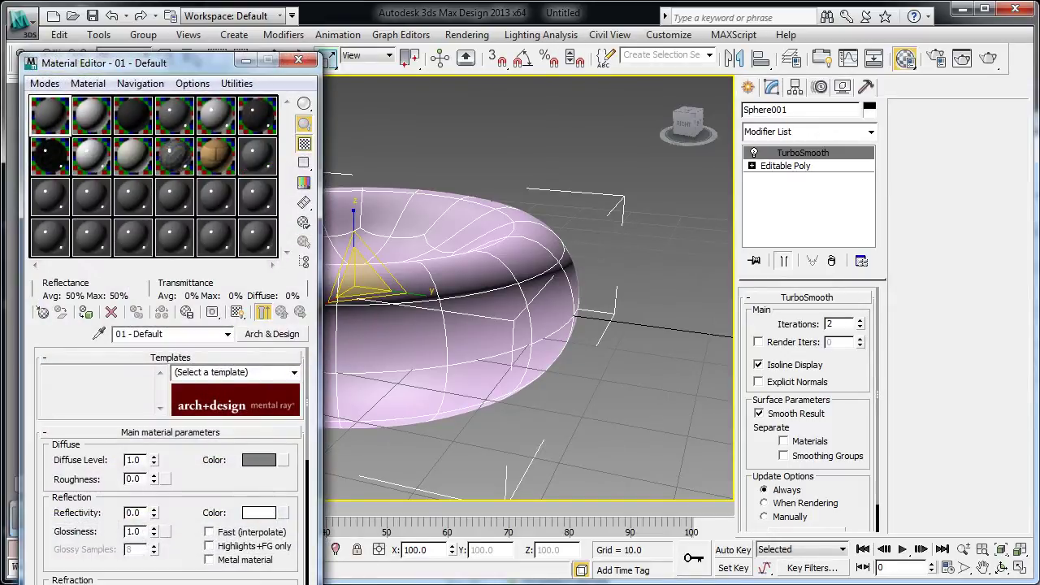
click(271, 334)
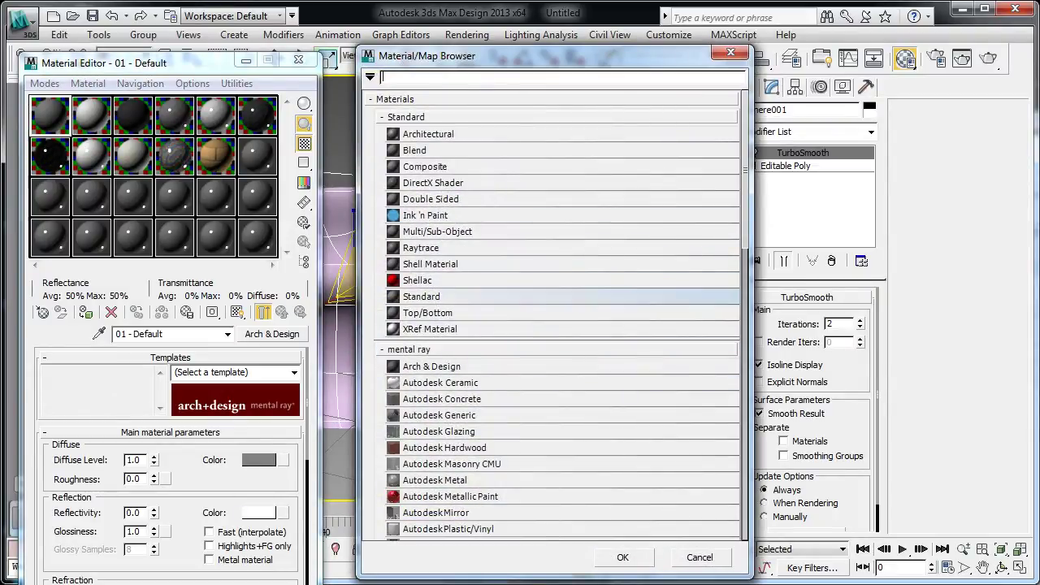
double_click(456, 298)
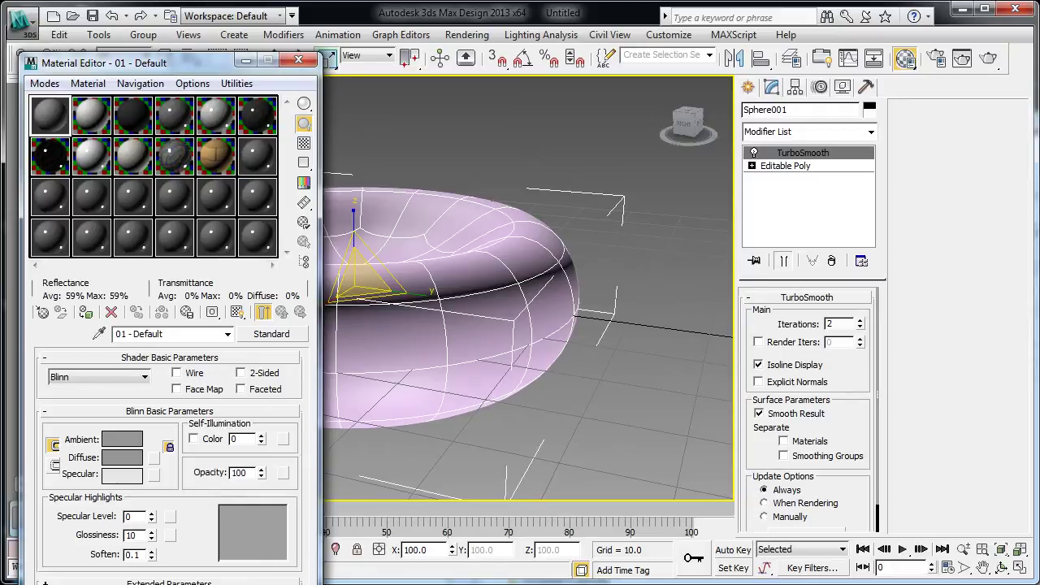
click(154, 458)
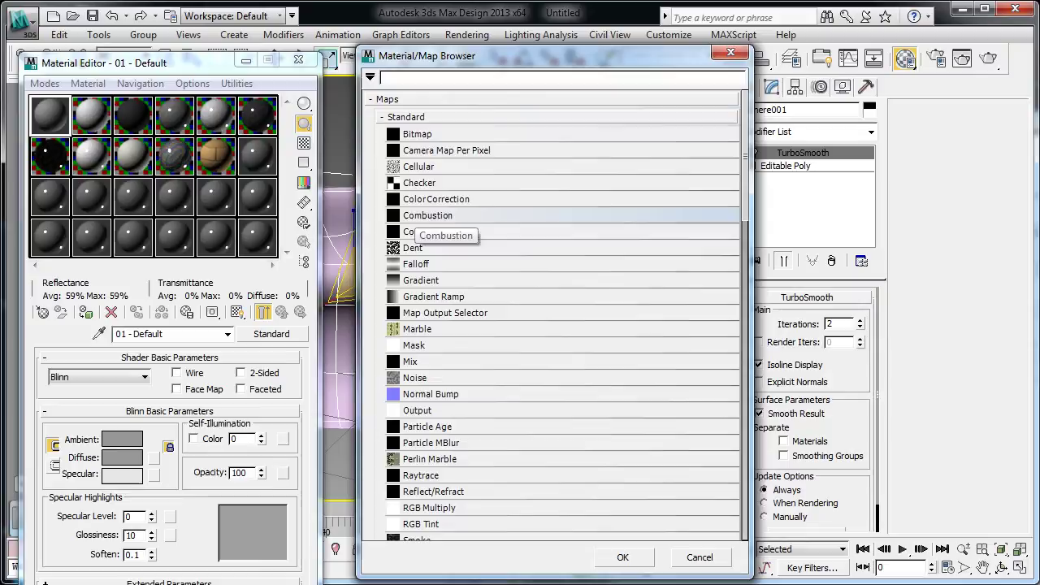
double_click(417, 264)
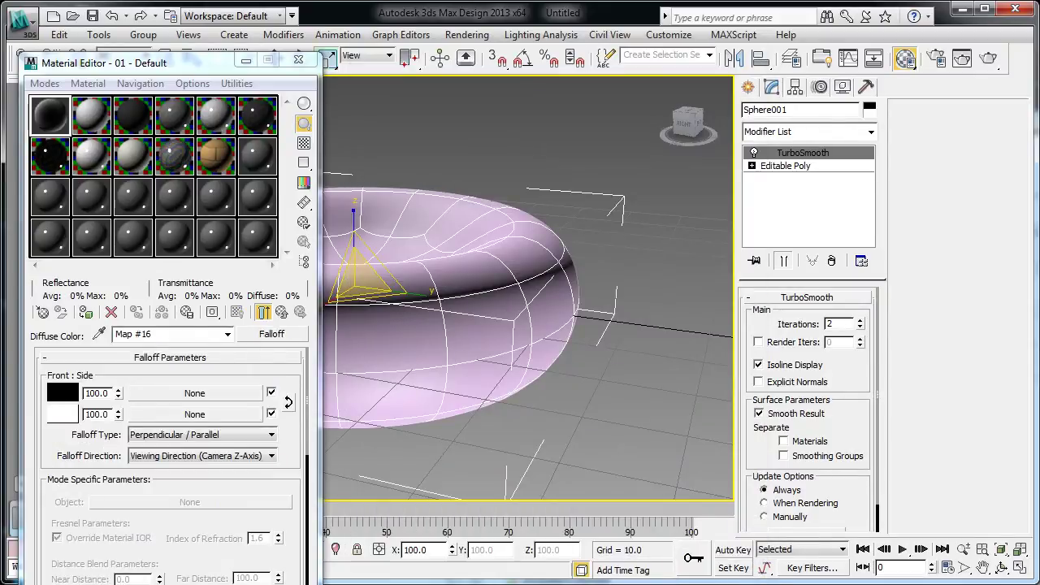
Enlarge the material's sample preview and set the Falloff front color to dark red with RGB 97, 0, 0.
double_click(51, 116)
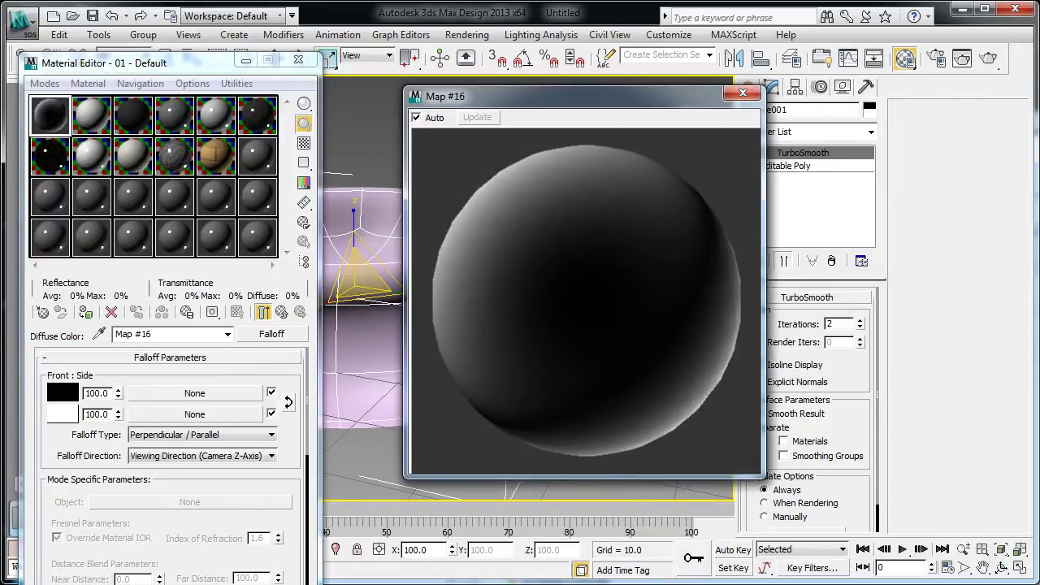
drag(561, 96, 508, 89)
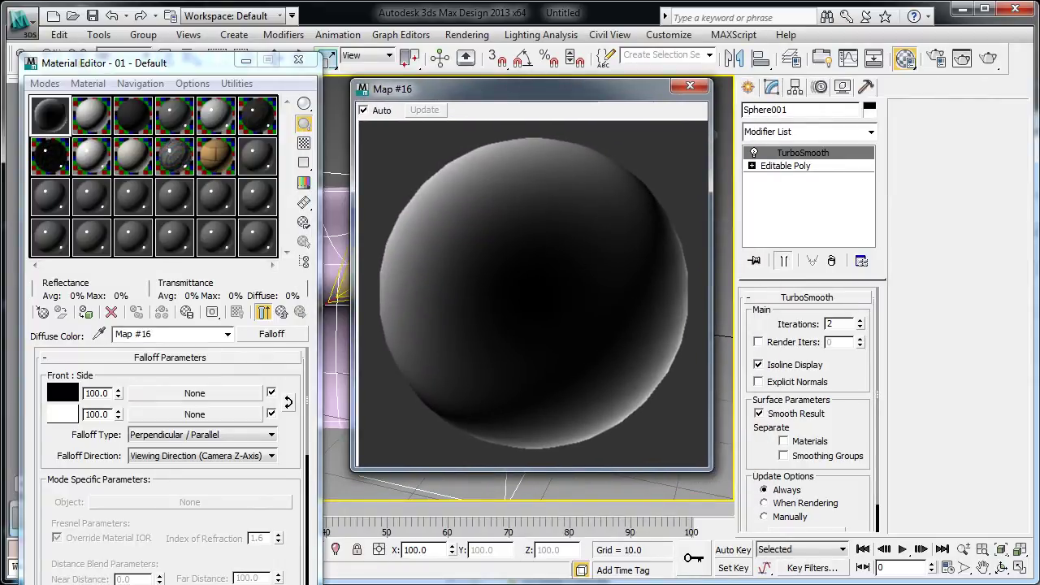
click(63, 414)
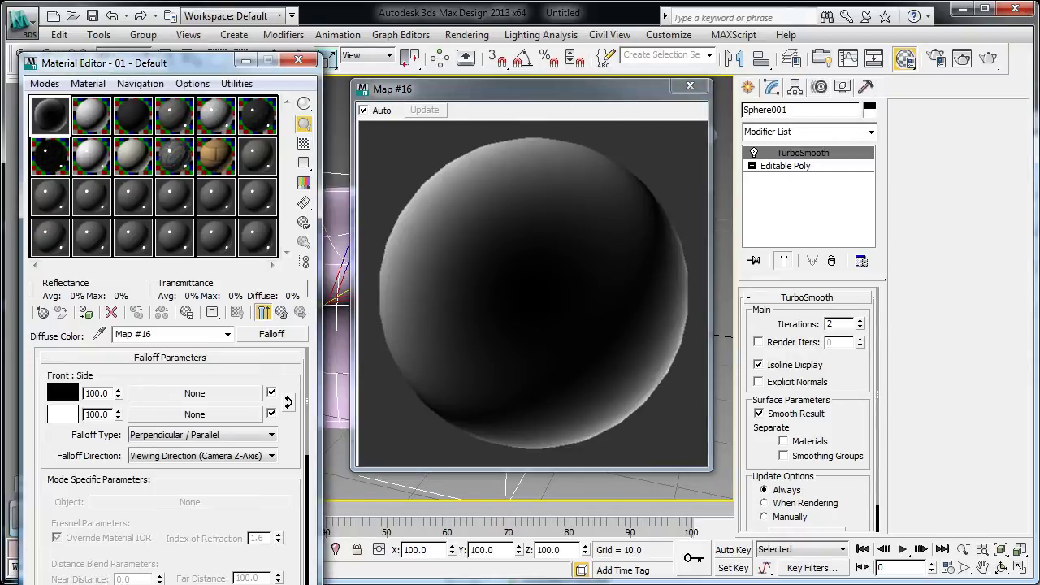
click(62, 393)
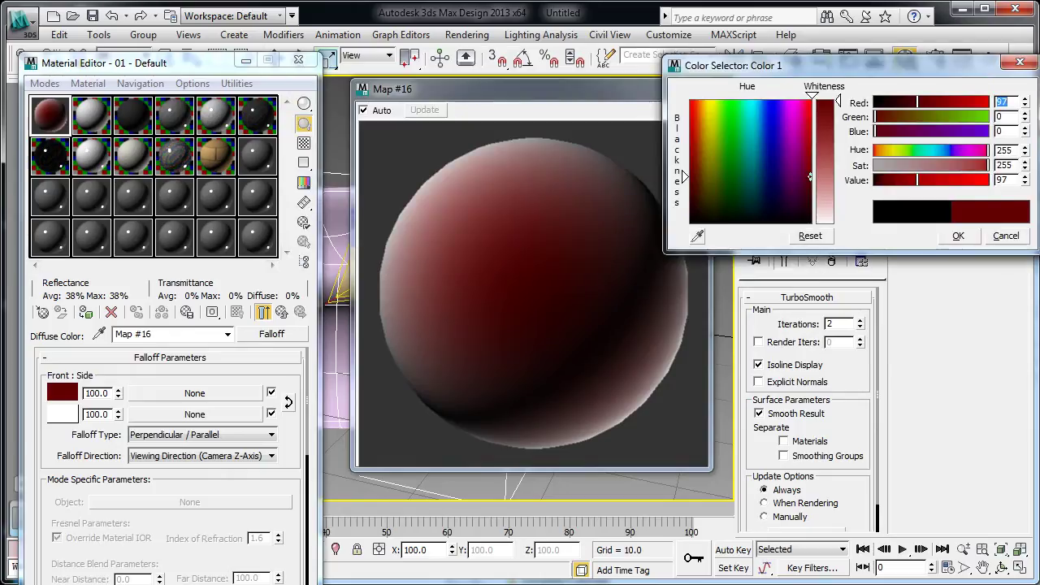
drag(812, 75, 406, 74)
Copy the dark red to the Falloff side color and lighten it to saturation 137 and value 227.
drag(63, 393, 63, 413)
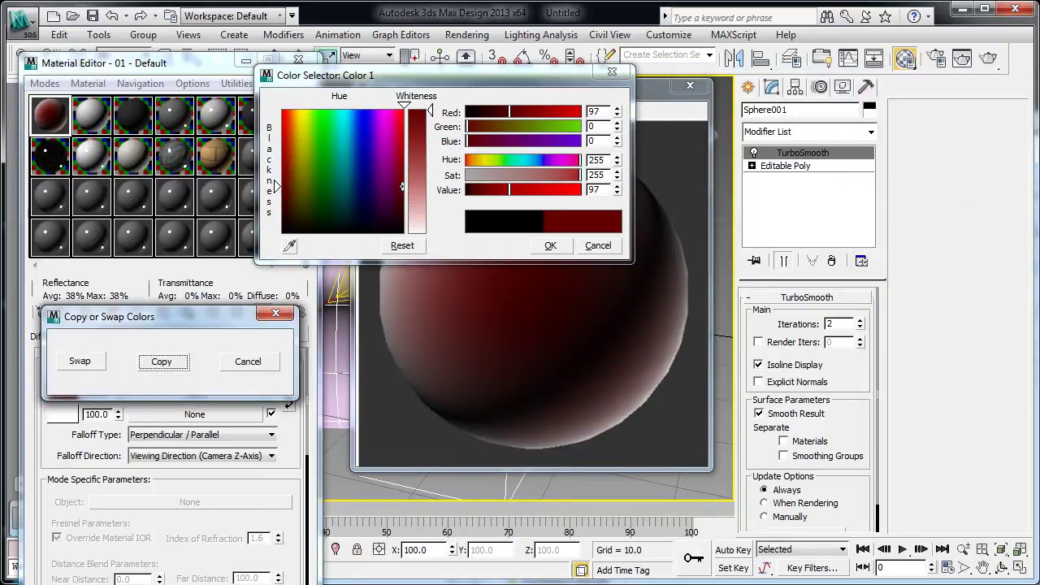
click(160, 360)
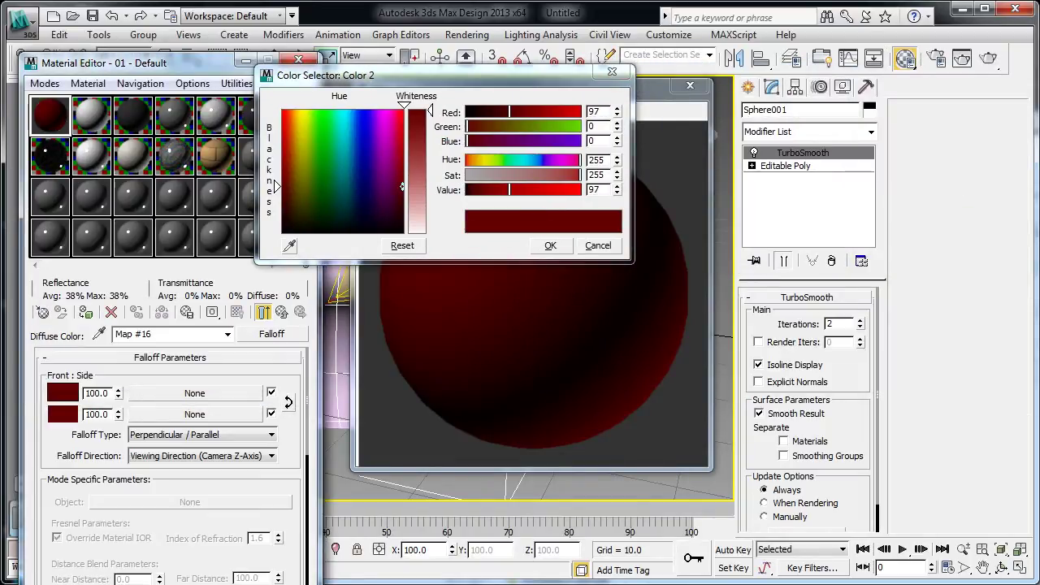
click(503, 176)
click(567, 190)
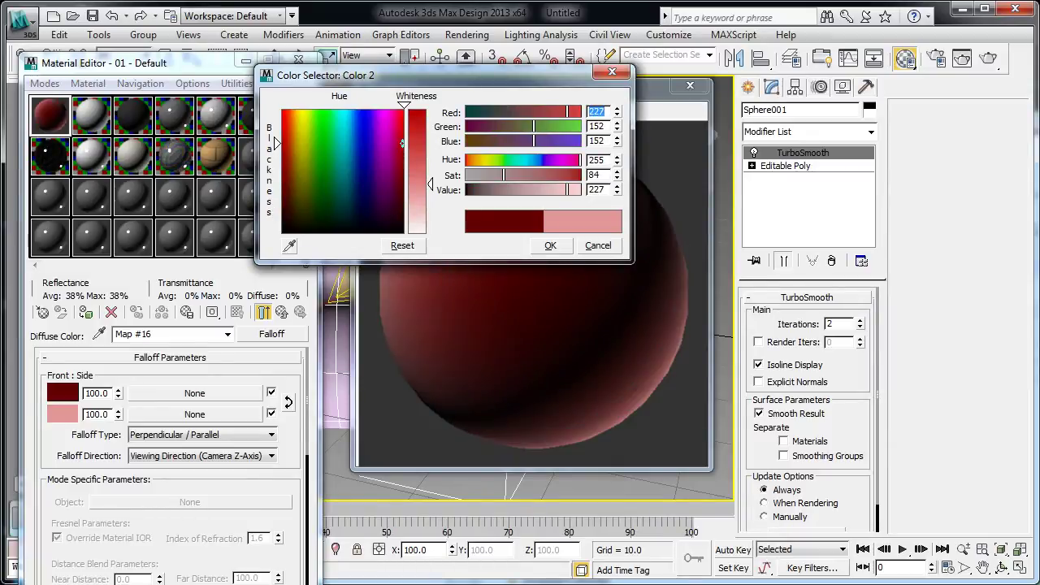
drag(504, 176, 527, 176)
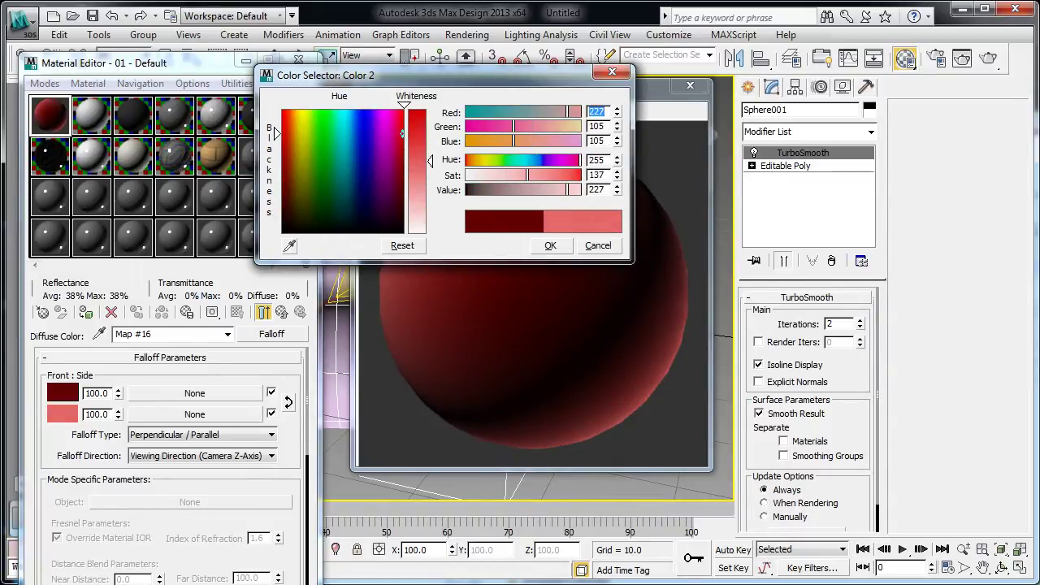
click(550, 245)
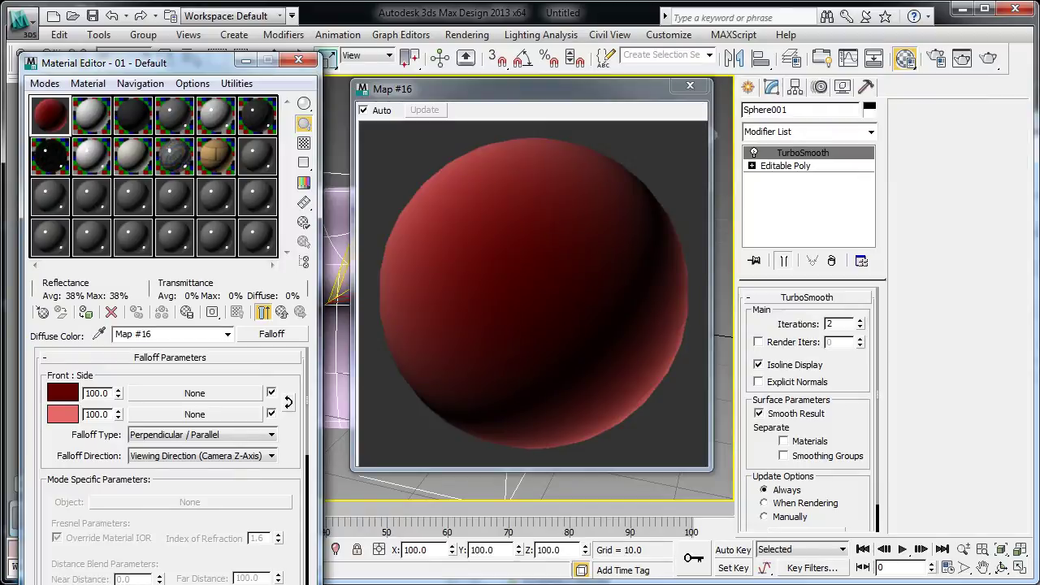
Give both end points of the Falloff mix curve tangent handles and shape it into an S-curve with a long, low start.
scroll(171, 463, down, 8)
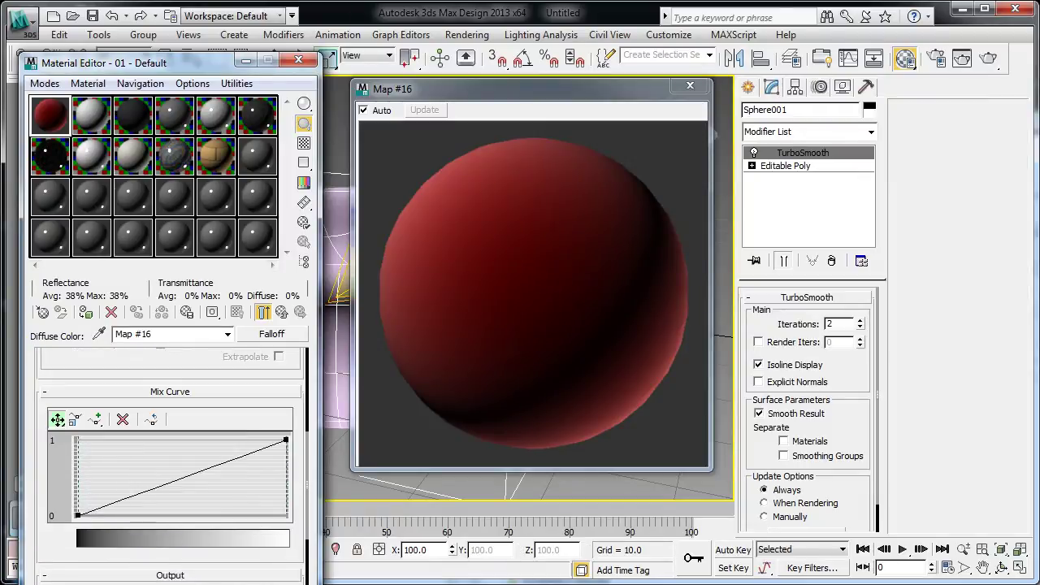
drag(128, 499, 85, 522)
right_click(286, 440)
click(349, 488)
drag(130, 496, 161, 515)
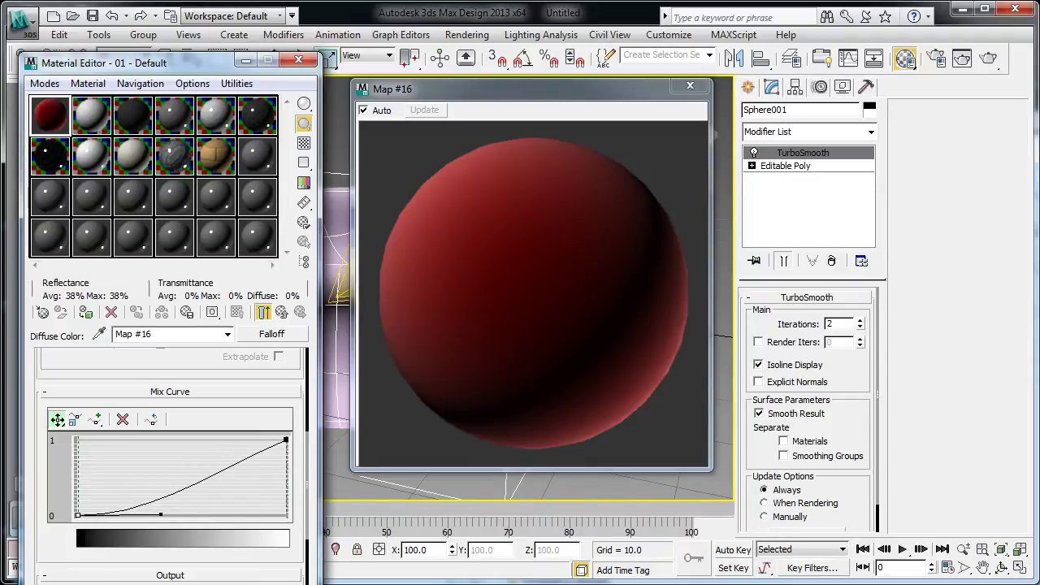
drag(286, 439, 207, 439)
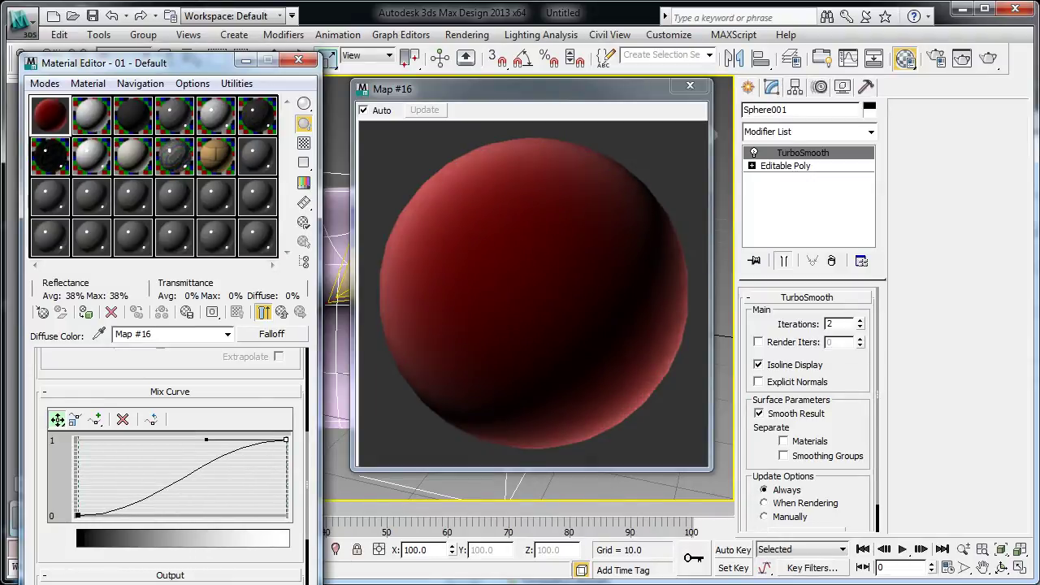
click(78, 516)
drag(160, 515, 226, 512)
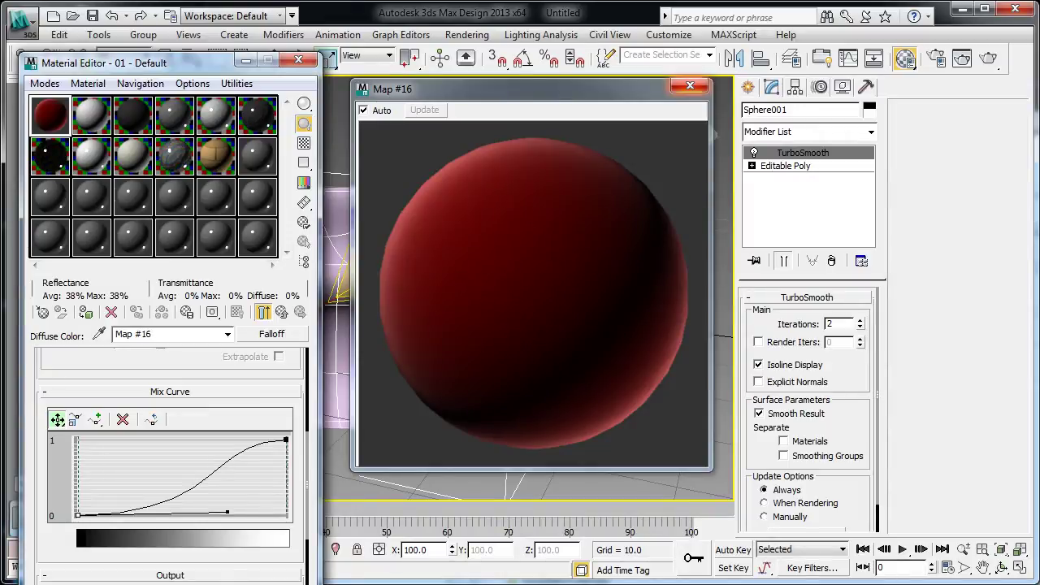
Close the enlarged preview, assign the red material to the selected sphere, and render the Perspective view.
click(690, 85)
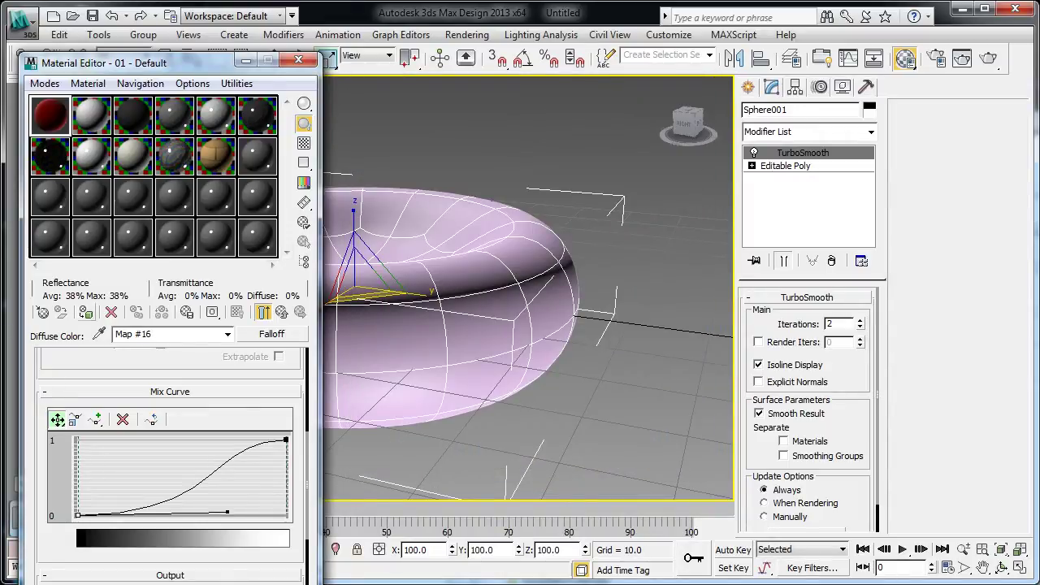
click(86, 312)
click(989, 58)
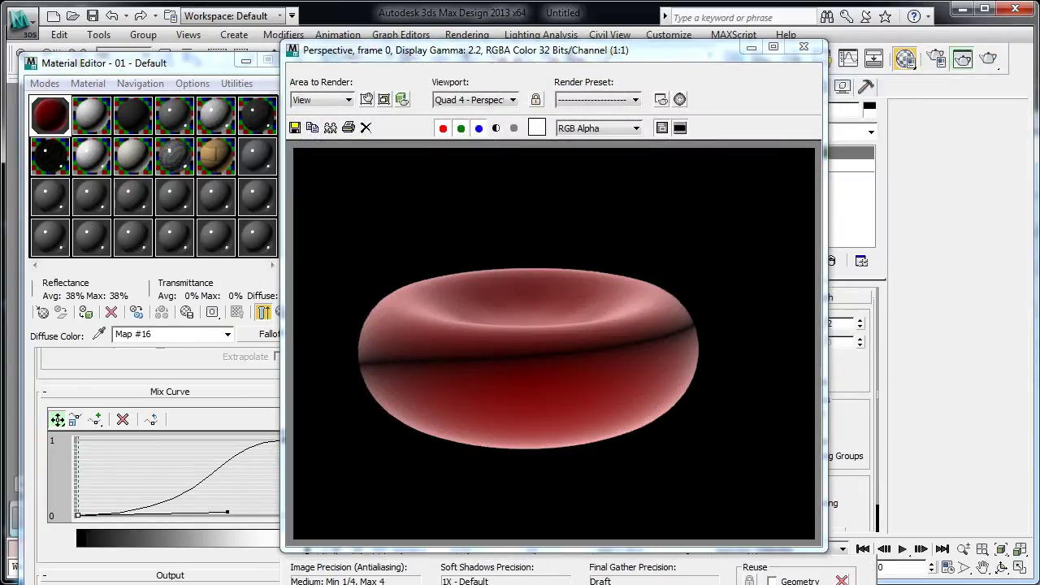
Switch to the file explorer, open the files folder, and examine an enlarged thumbnail of the reference image red blood cells.jpg.
key(alt+Tab)
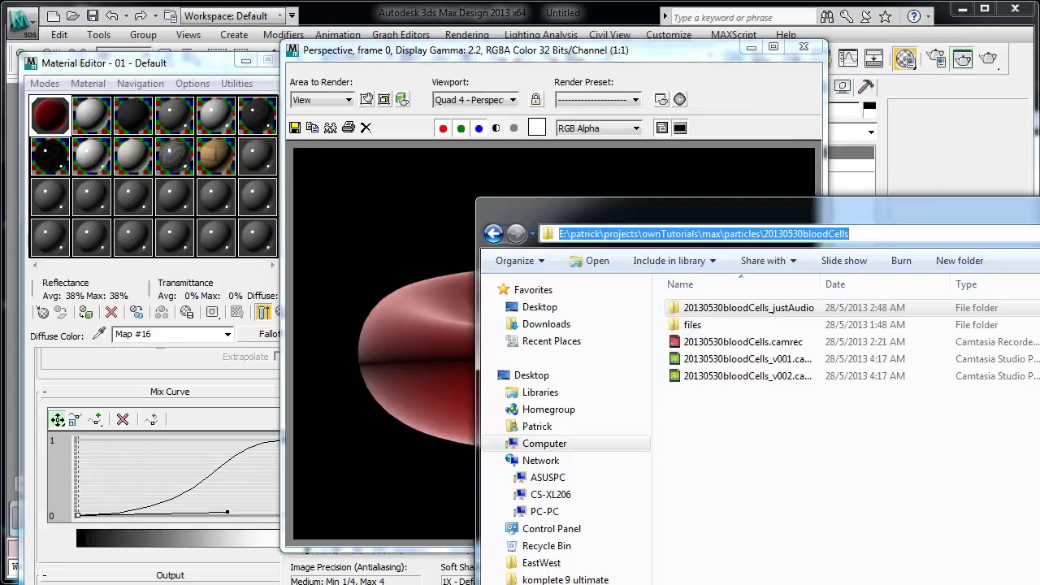
click(692, 325)
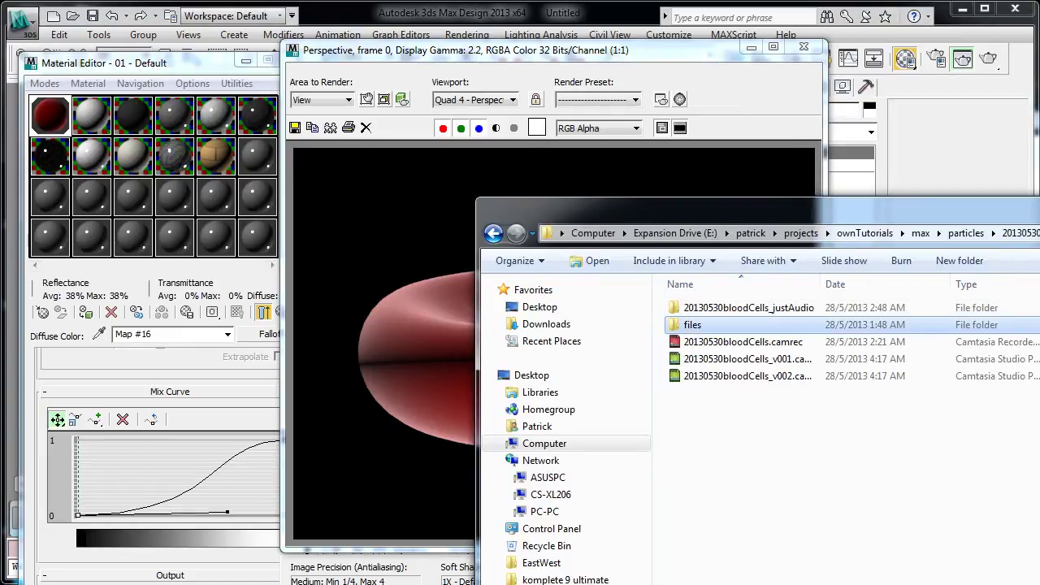
double_click(693, 325)
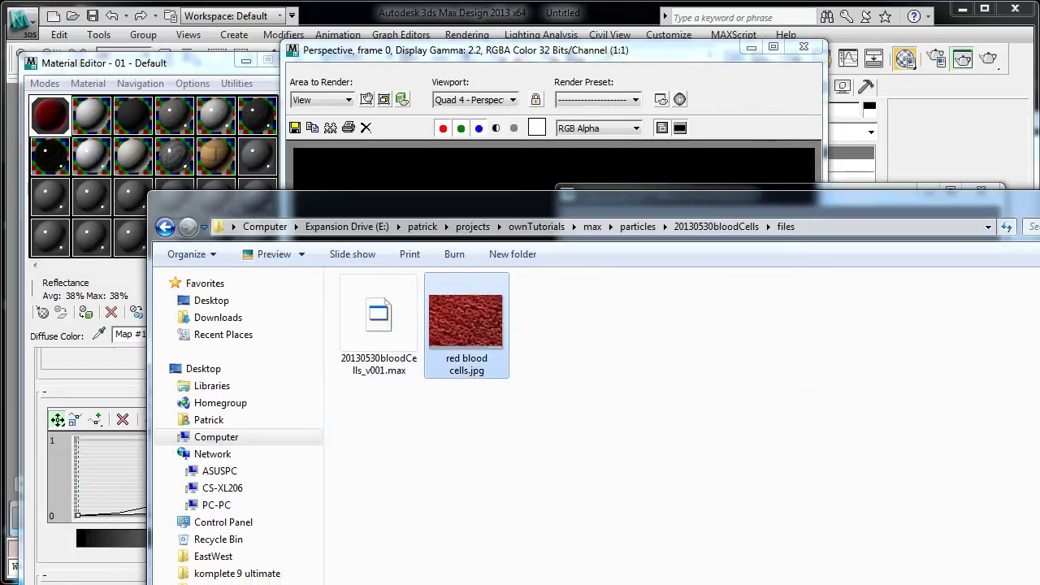
ctrl+scroll(558, 384, up, 5)
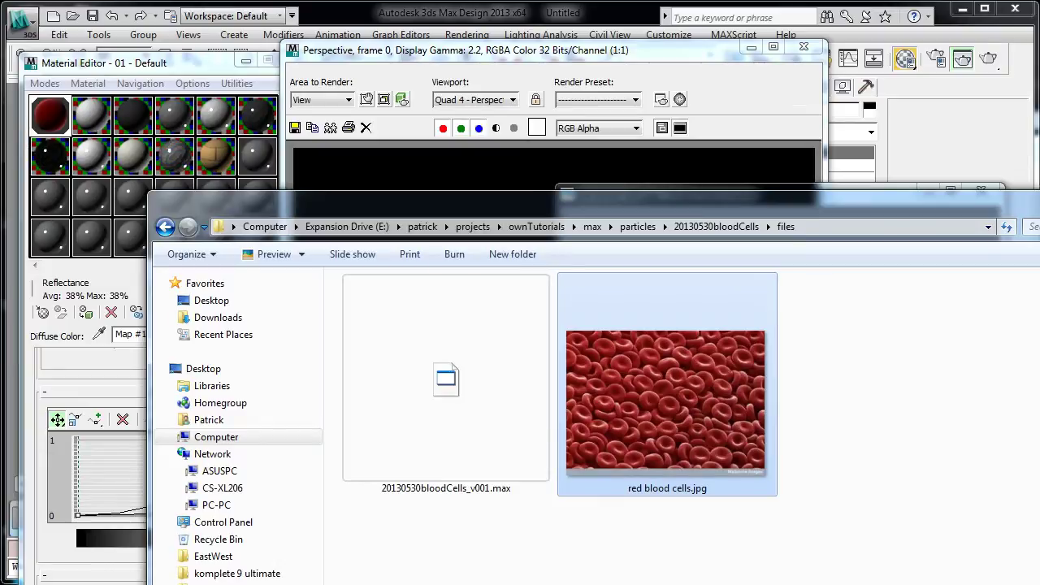
drag(716, 205, 563, 174)
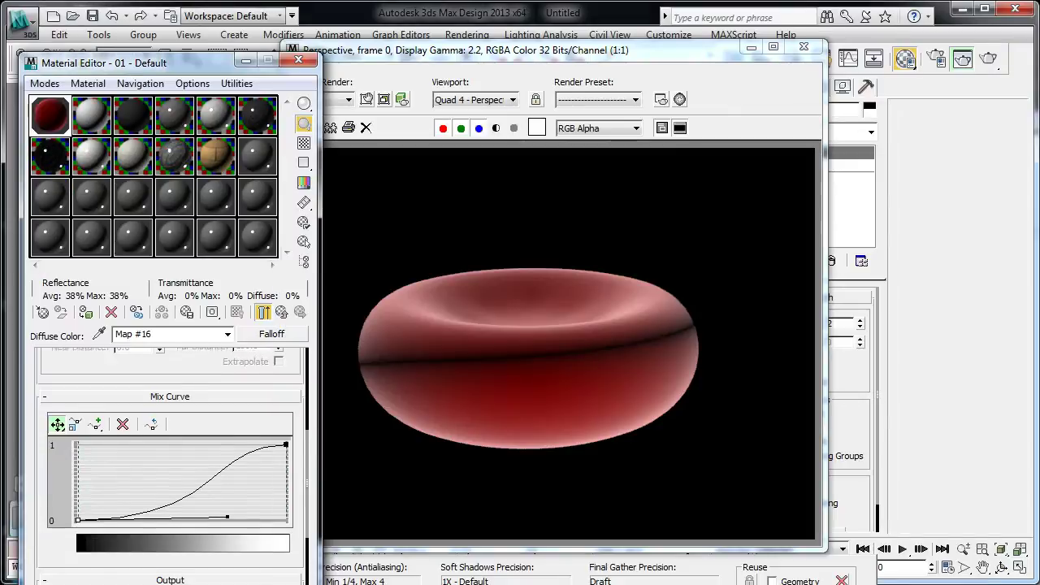
Shorten the mix curve's upper handle, deepen the Falloff side color to a darker red, and re-render the Perspective view.
scroll(170, 463, up, 1)
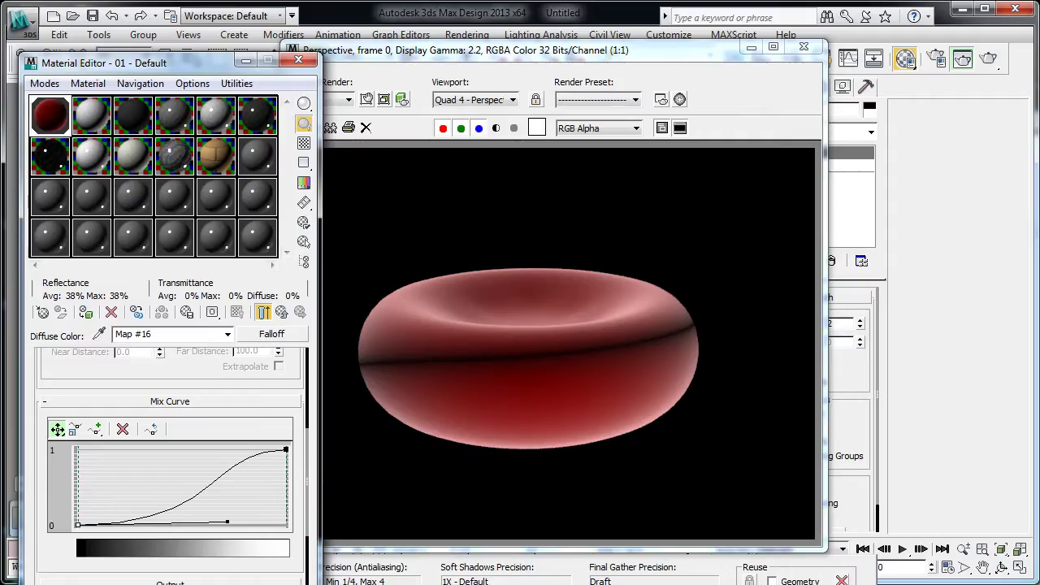
click(286, 449)
double_click(50, 116)
drag(206, 449, 253, 449)
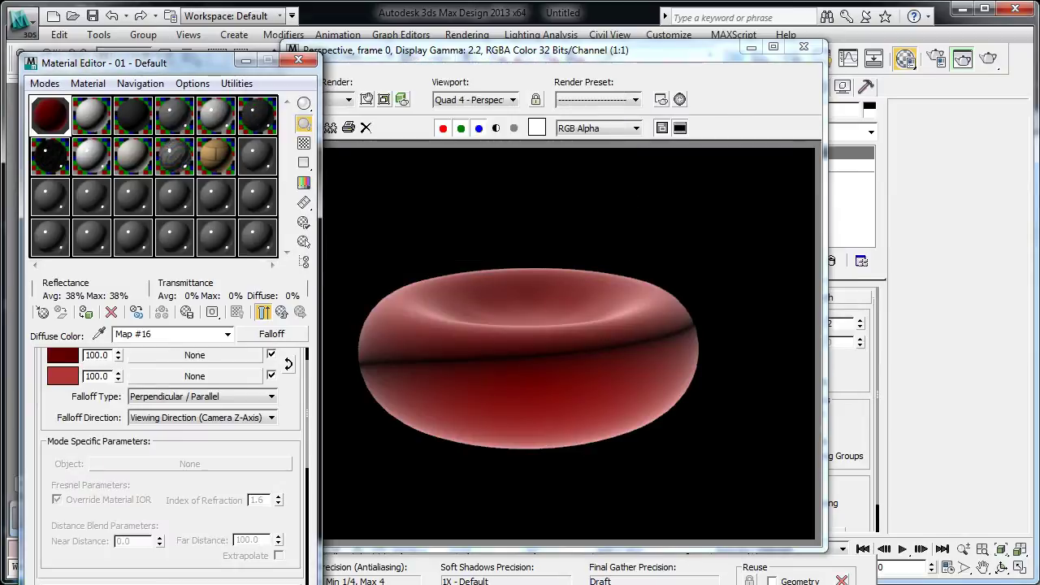
click(988, 58)
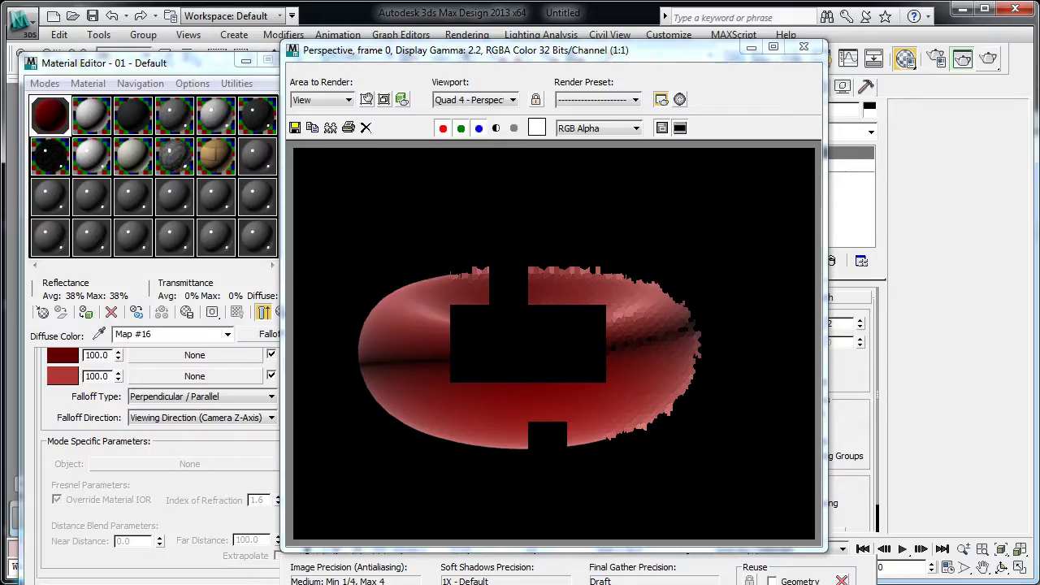
click(988, 59)
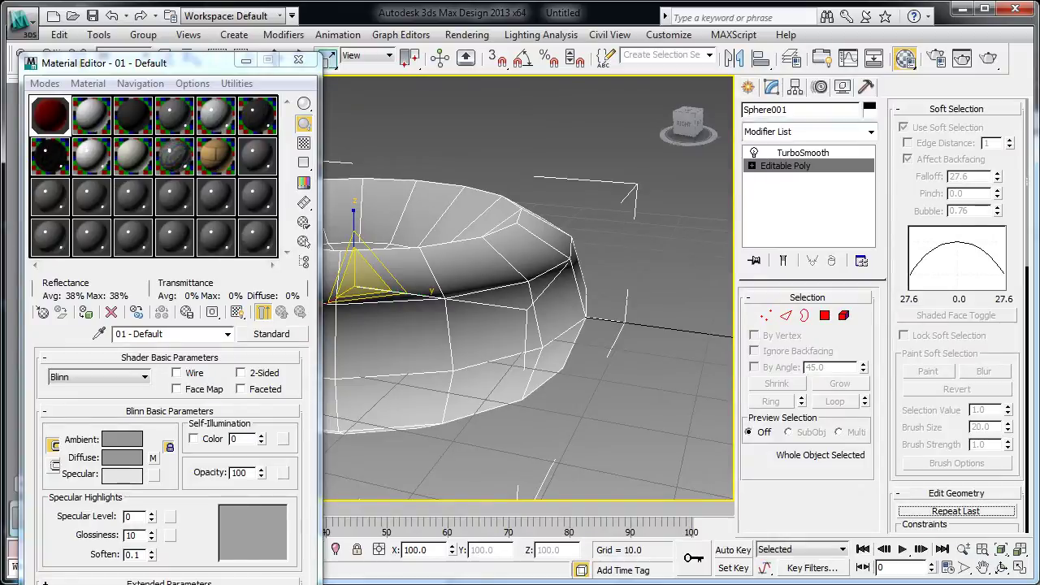
Add a UVW Map modifier above TurboSmooth and set its mapping to Spherical.
click(803, 153)
click(871, 132)
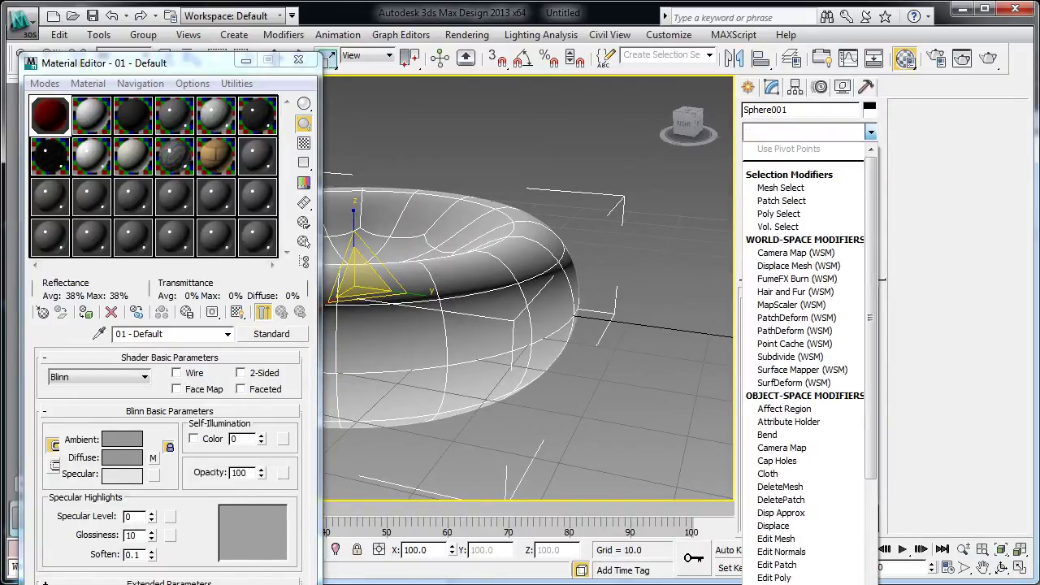
key(u)
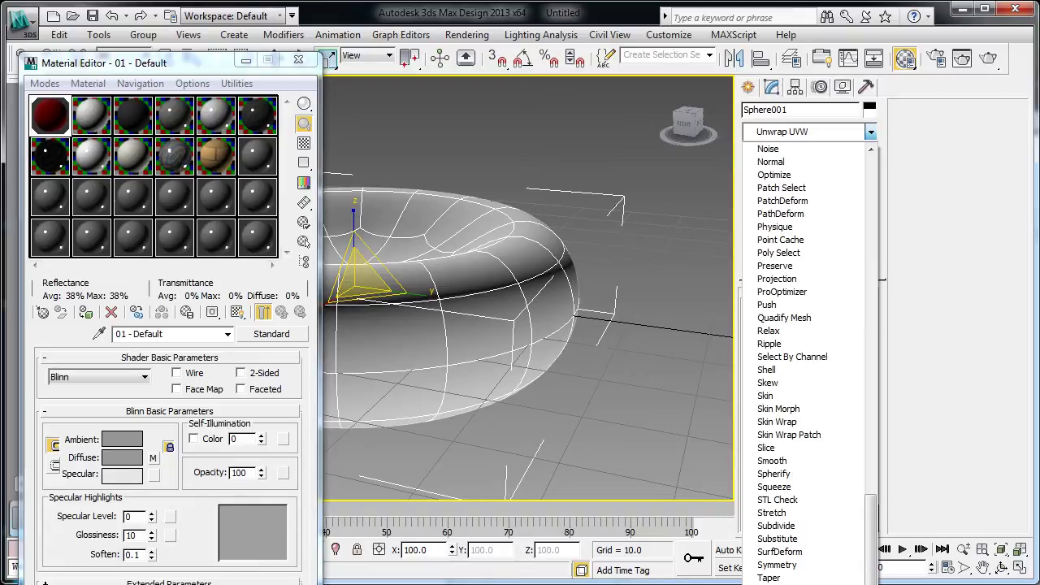
key(u)
key(Return)
click(776, 359)
scroll(776, 360, down, 2)
scroll(776, 359, up, 2)
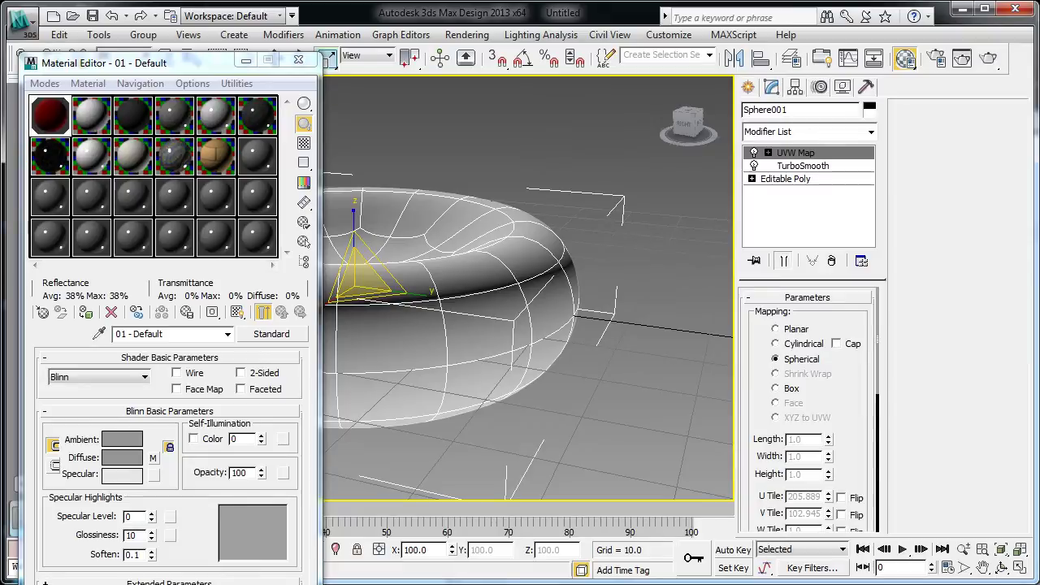
Assign a Noise map to the red material's Bump channel.
click(169, 584)
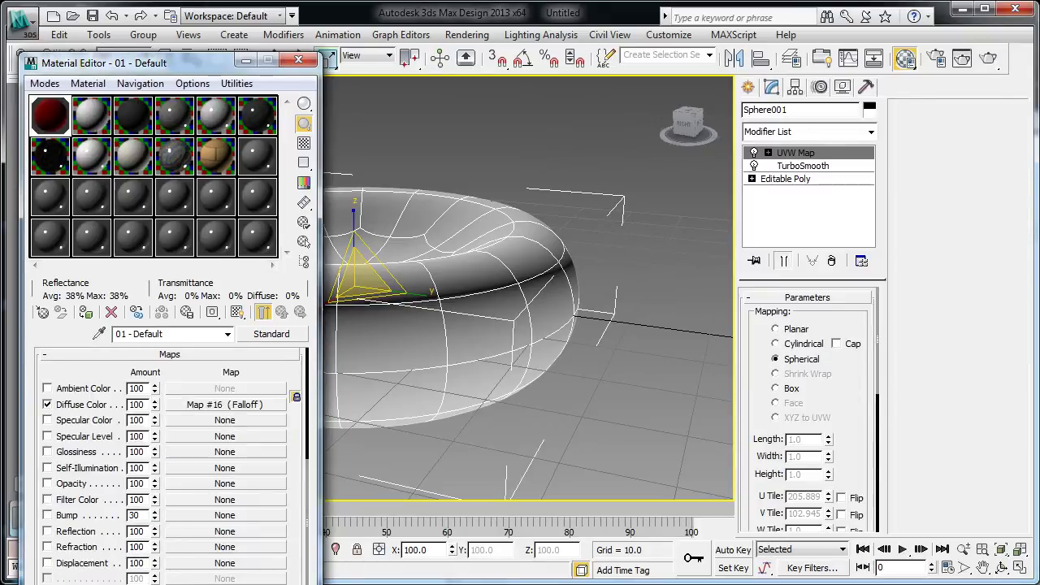
click(225, 515)
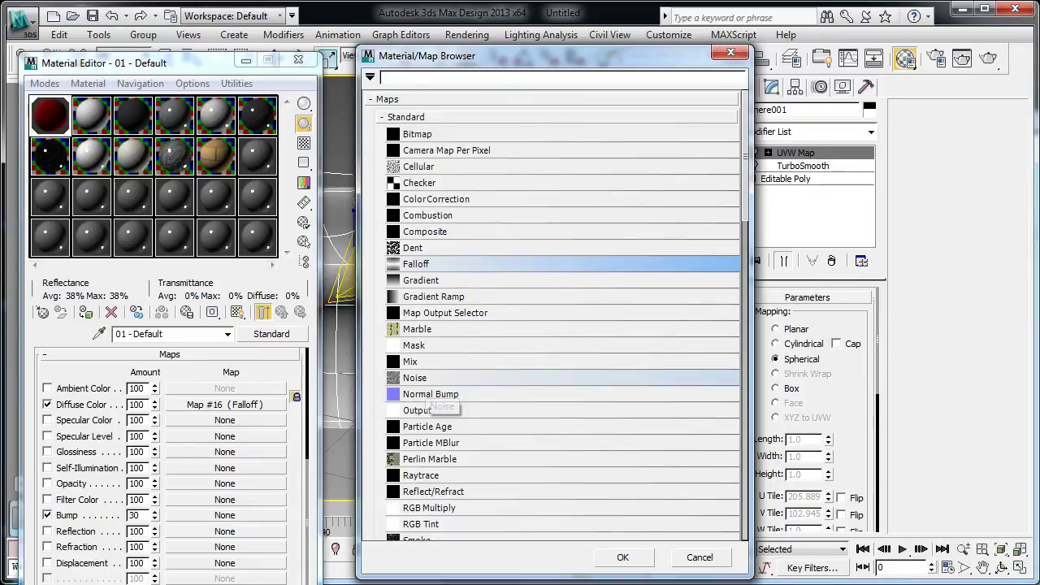
double_click(414, 378)
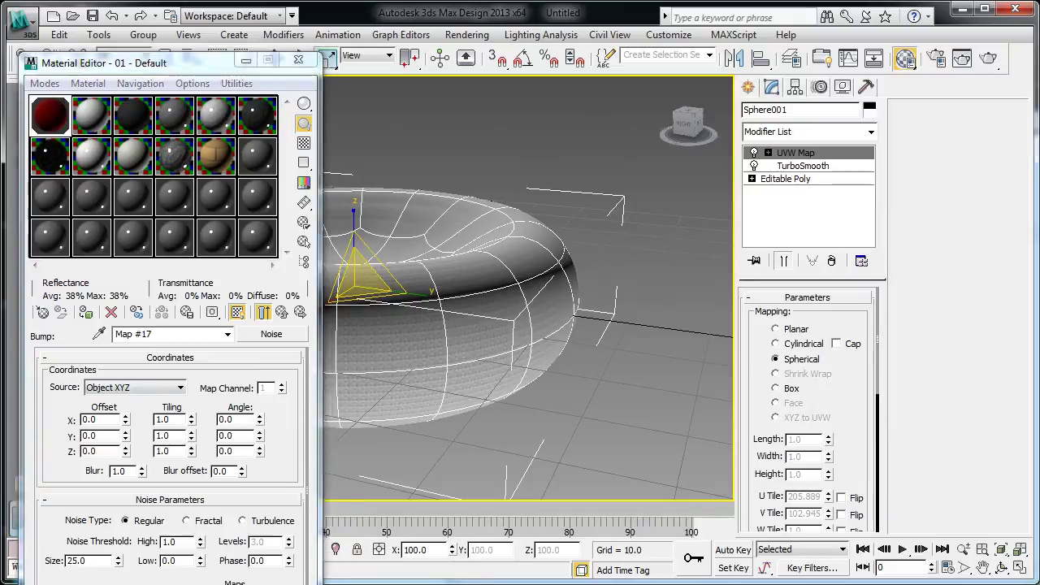
Set the Noise map's coordinate source to Explicit Map Channel and check the UVW Map modifier's channel settings.
click(134, 387)
click(126, 423)
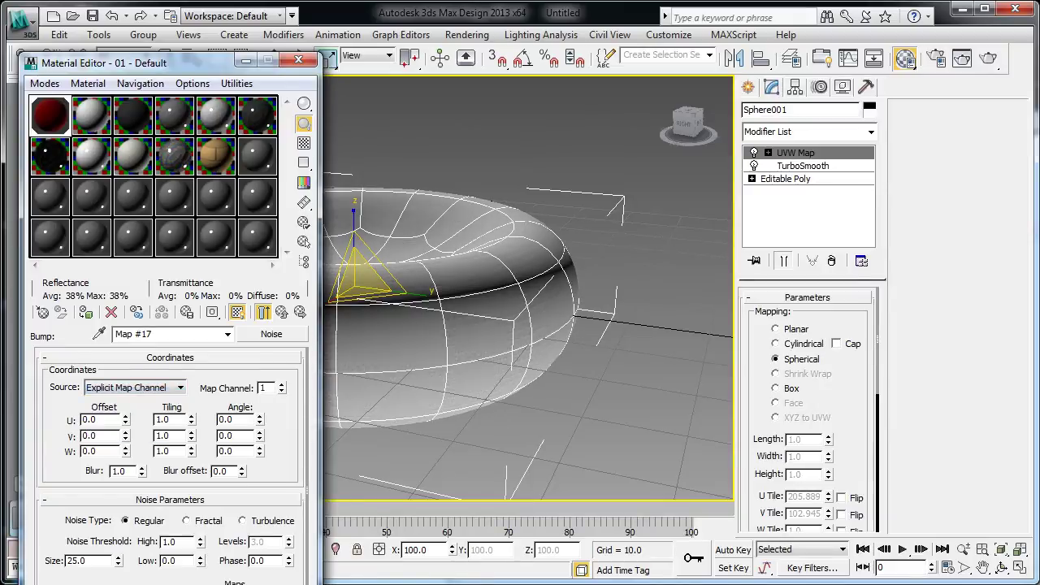
drag(851, 458, 851, 327)
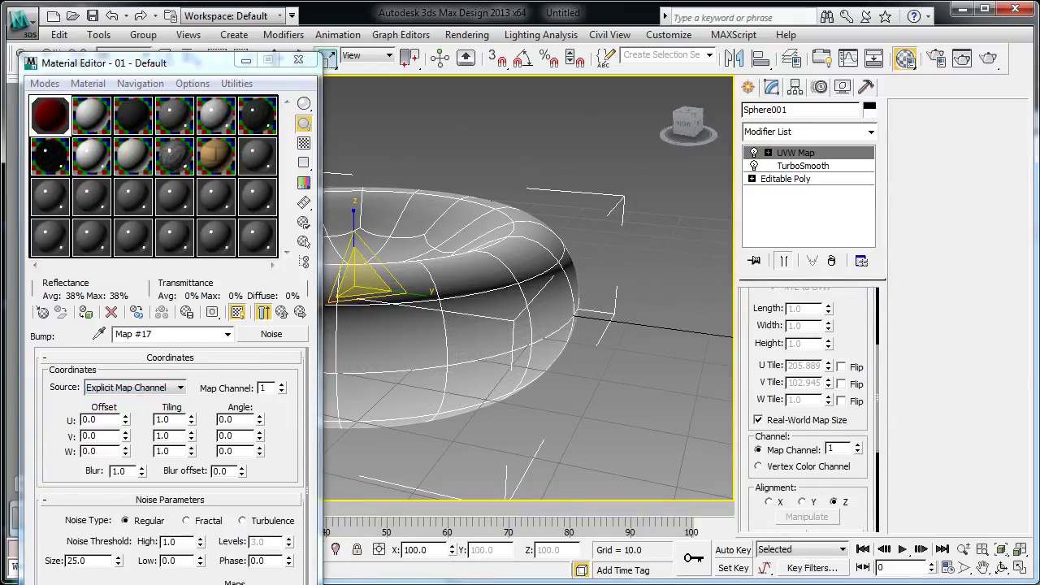
scroll(809, 407, up, 4)
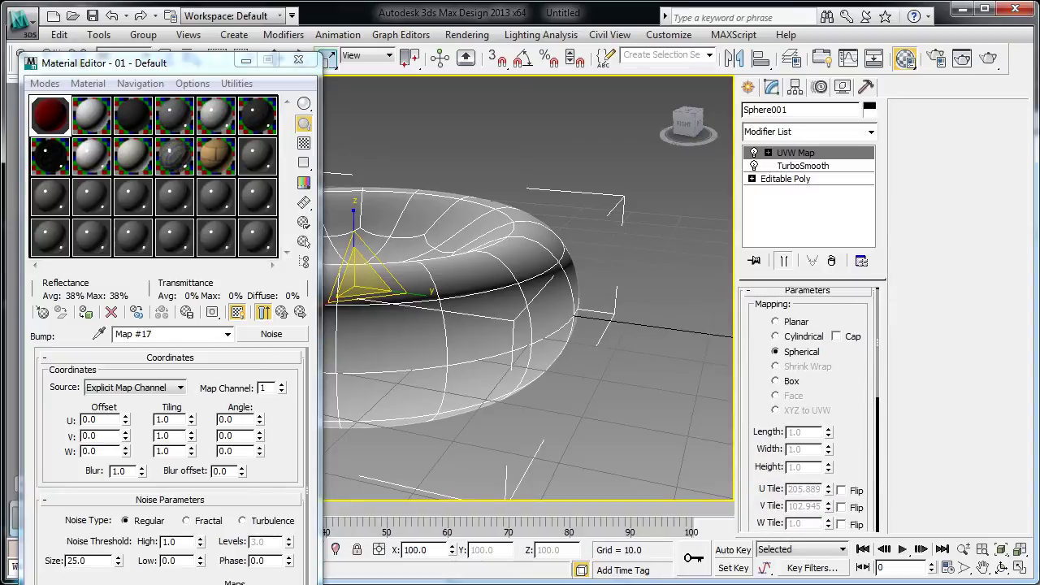
Set the Noise map's size to 1.0 and show the map shaded in the viewport.
drag(272, 480, 273, 465)
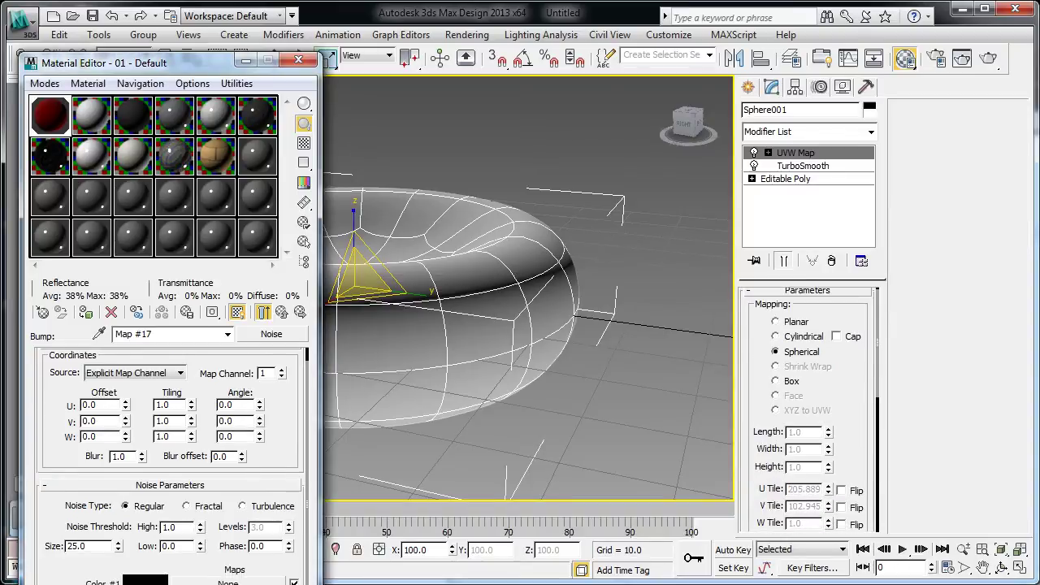
double_click(77, 546)
text(1)
key(Tab)
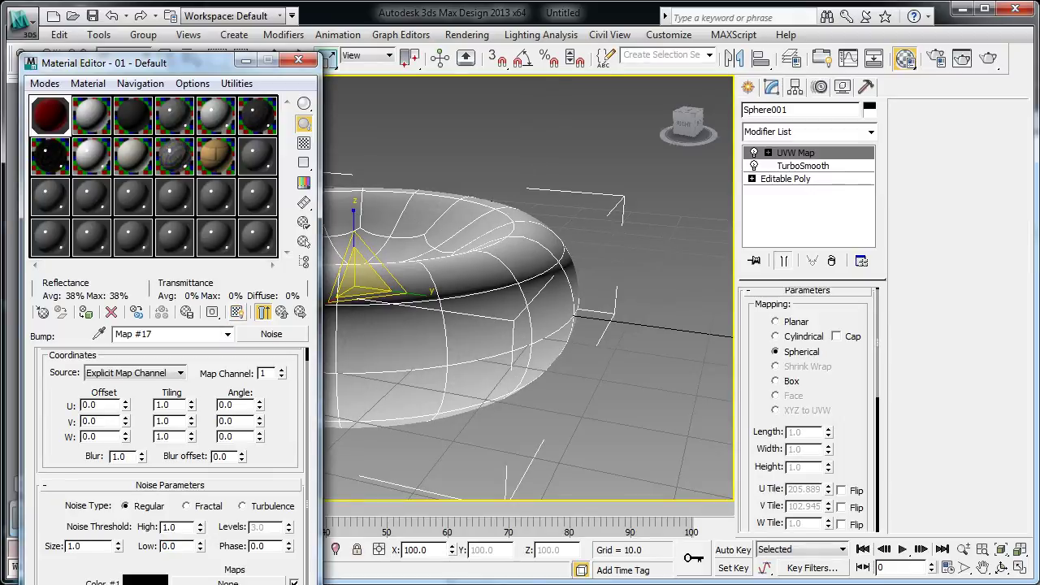
click(236, 312)
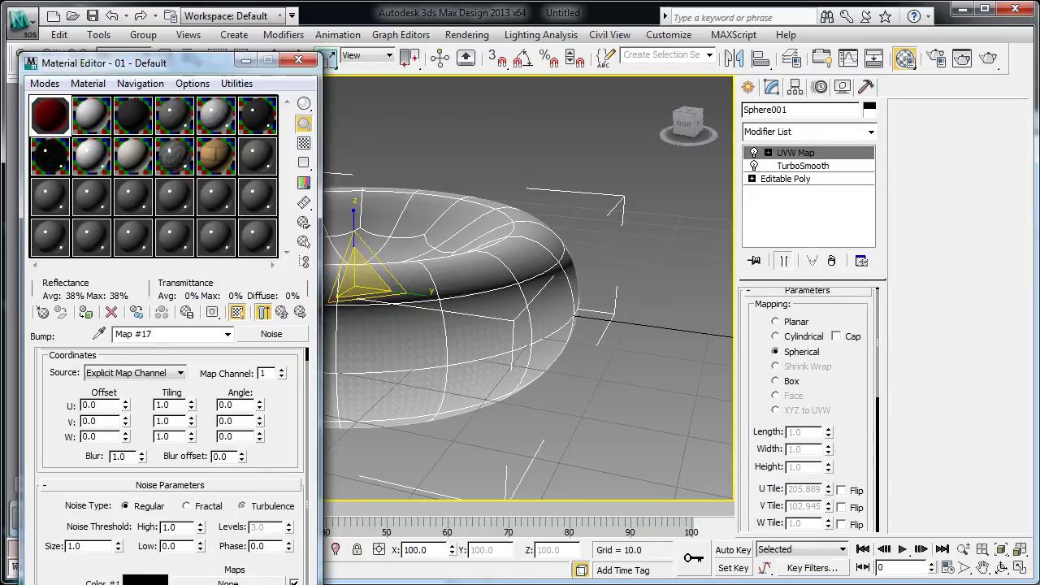
Change the noise type to Turbulence and test-render the Perspective view.
click(242, 506)
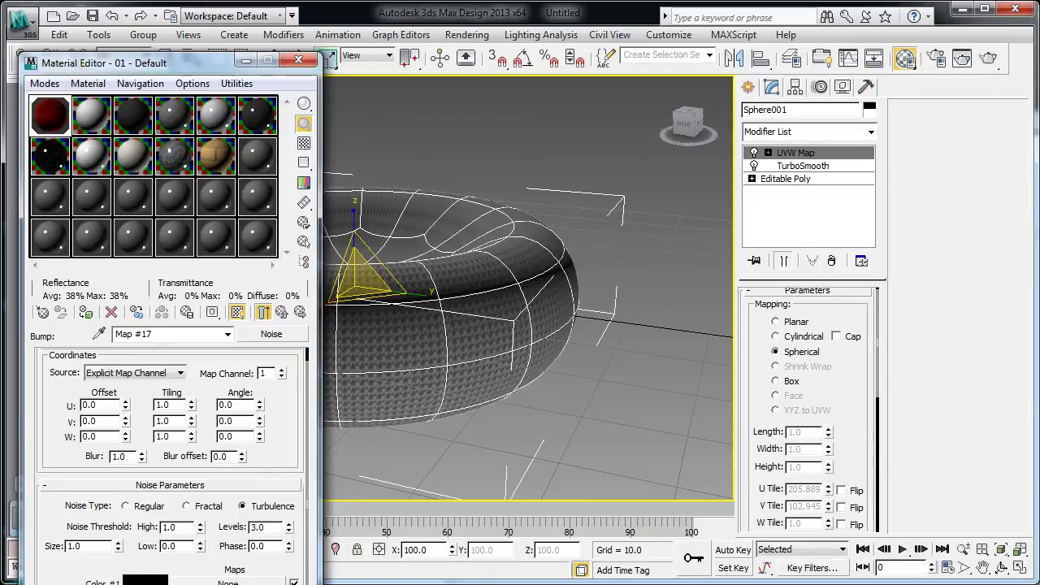
click(987, 58)
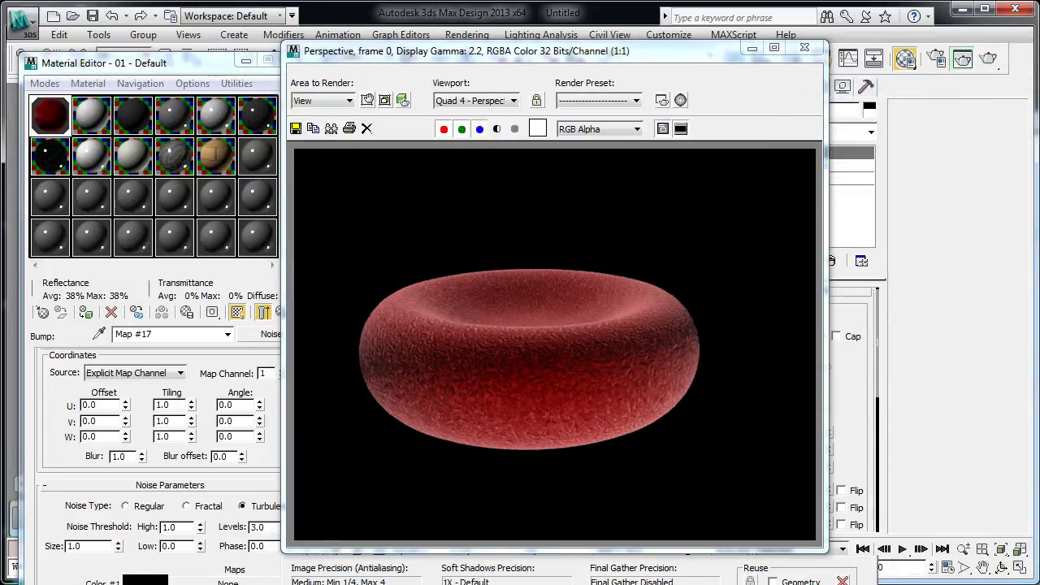
click(805, 48)
Return to the parent material, set its Bump amount to 10, and re-render the Perspective view.
click(282, 313)
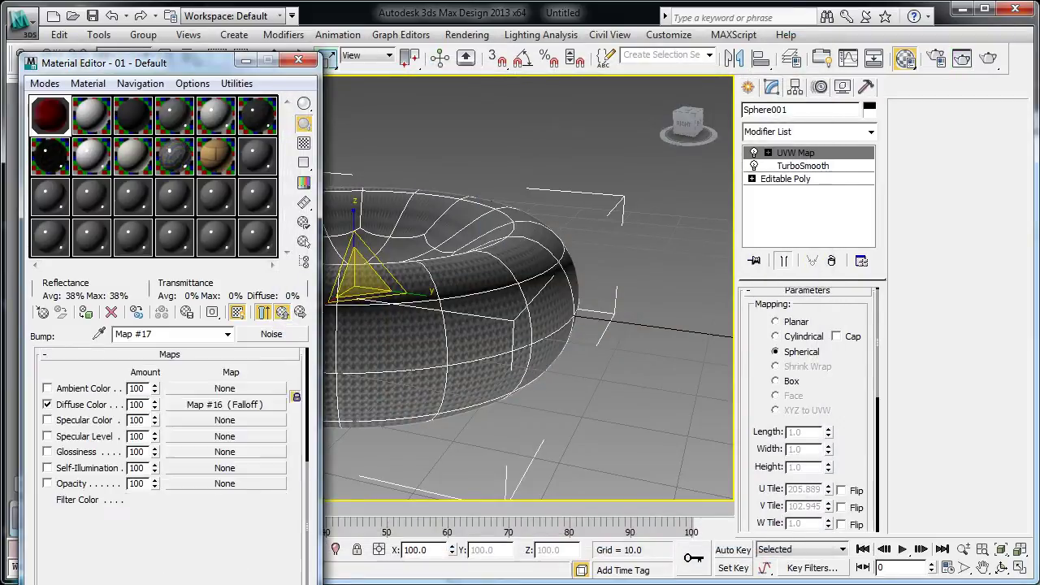
double_click(134, 515)
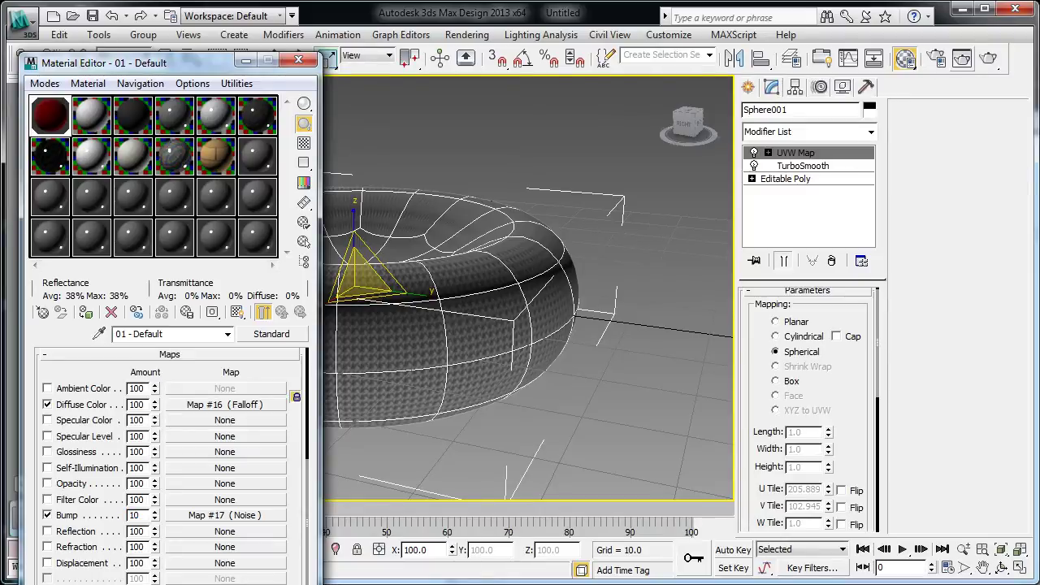
click(988, 58)
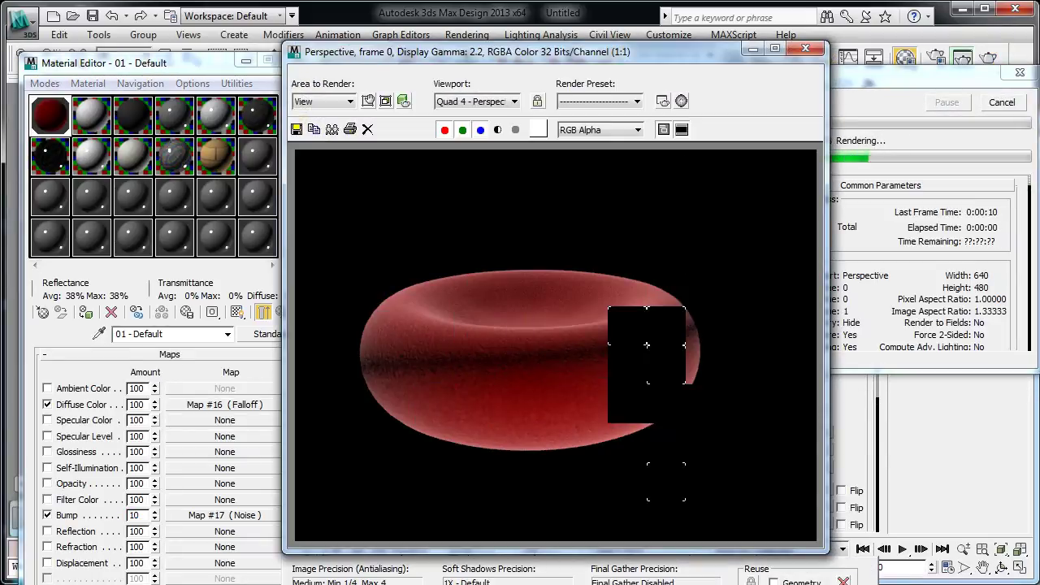